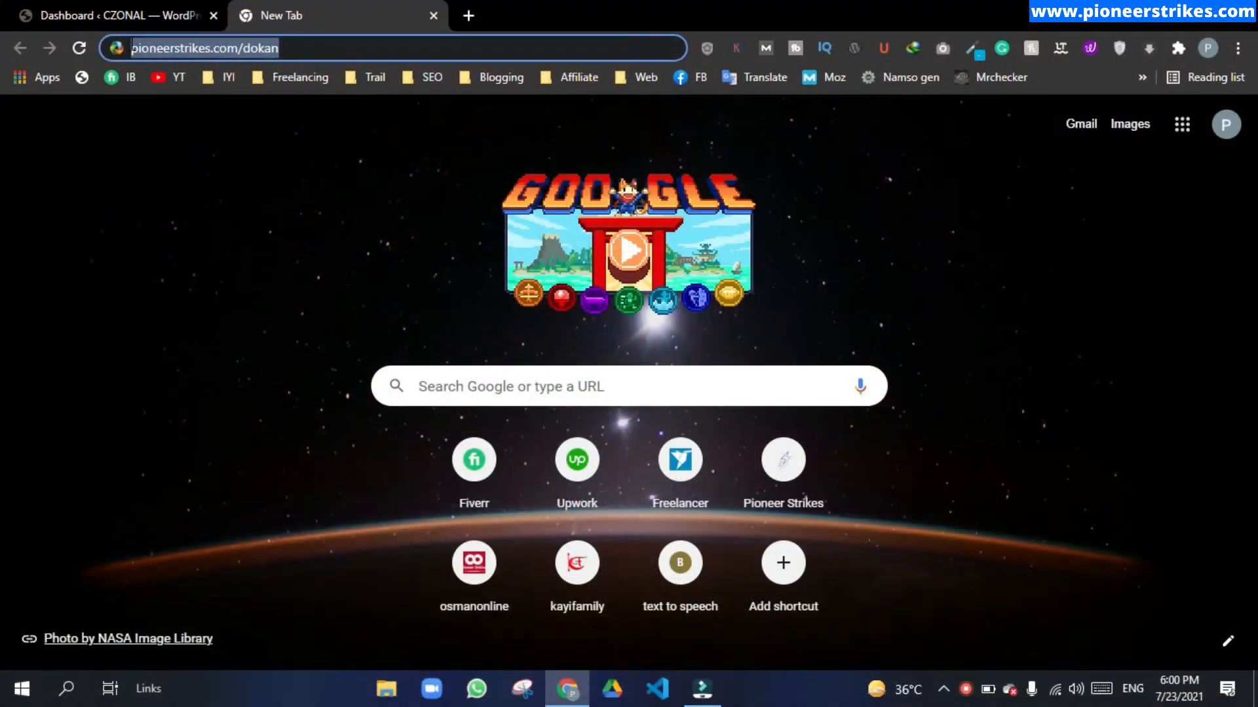
Step: Load the wedevs.com Dokan pricing page in Chrome's address bar
key("Return")
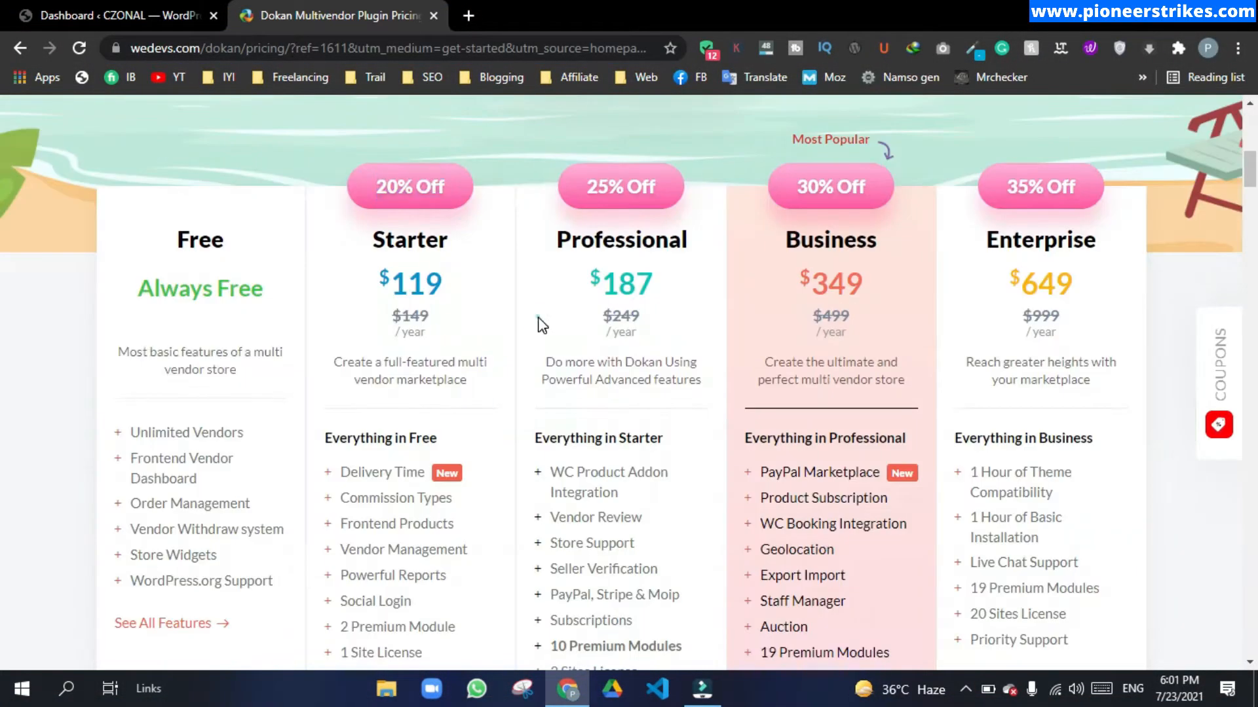
left_click_drag(391, 319, 430, 320)
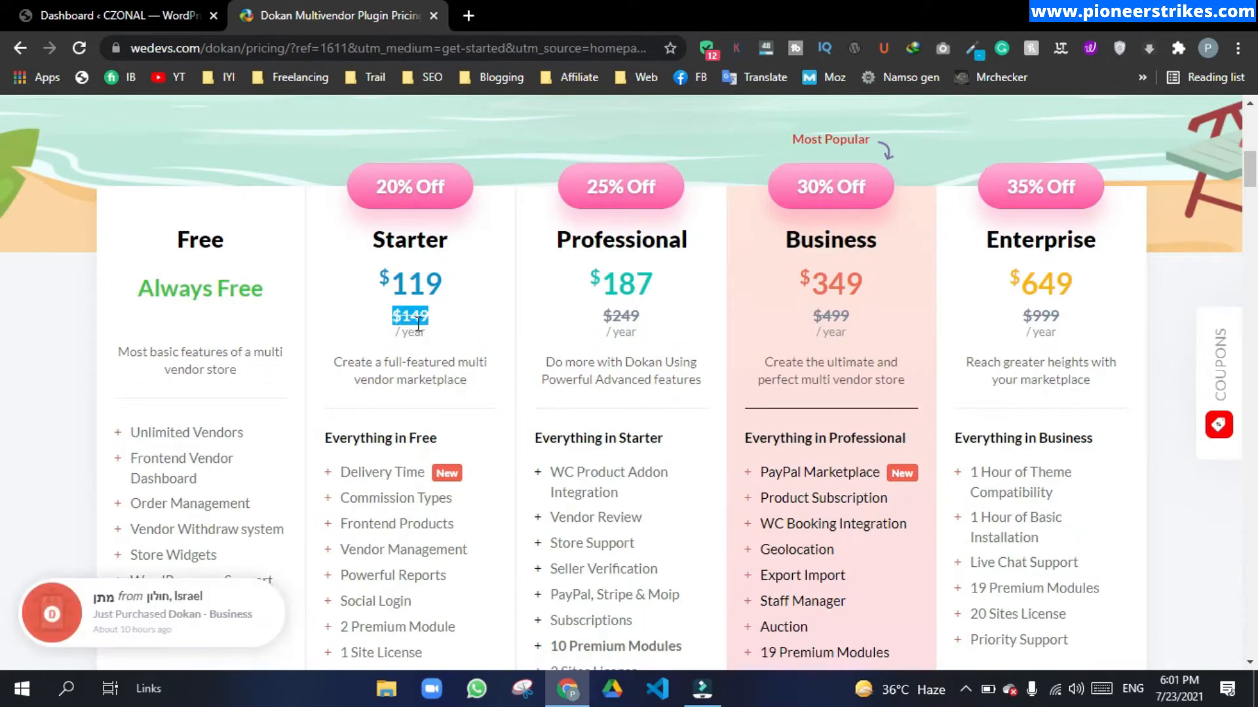
scroll(420, 330, "down", 3)
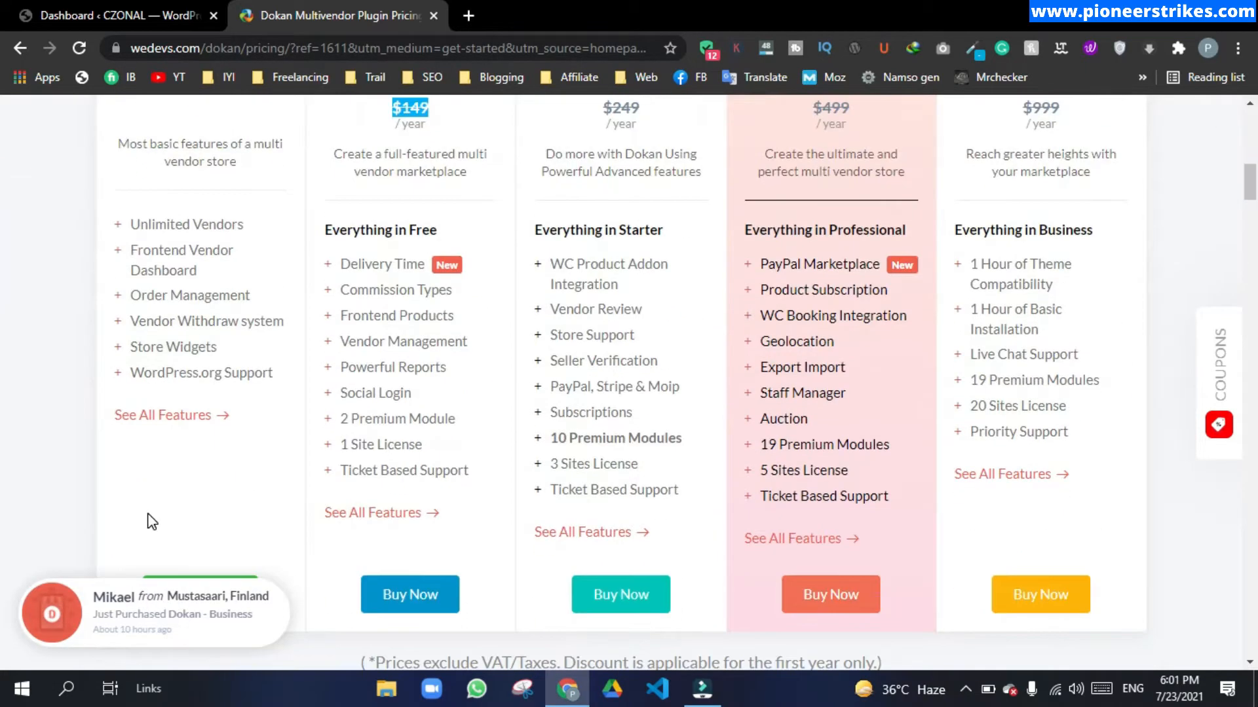
scroll(149, 520, "up", 3)
left_click_drag(372, 253, 457, 254)
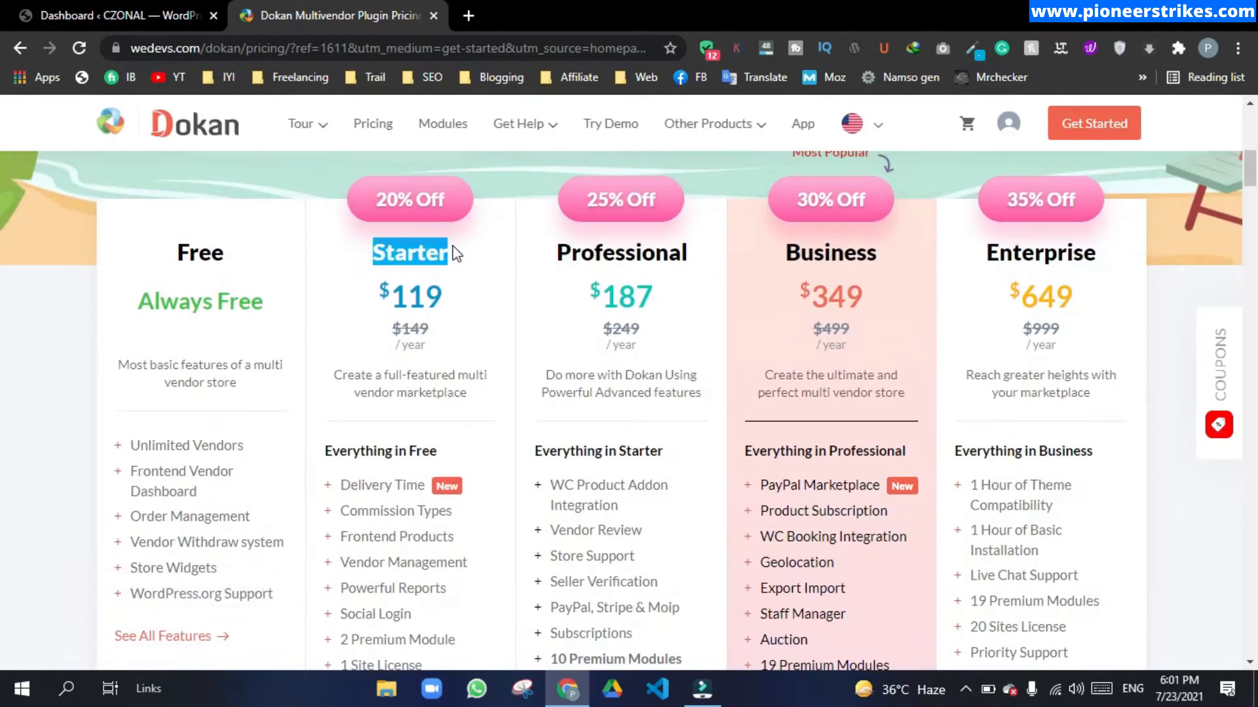
left_click(371, 246)
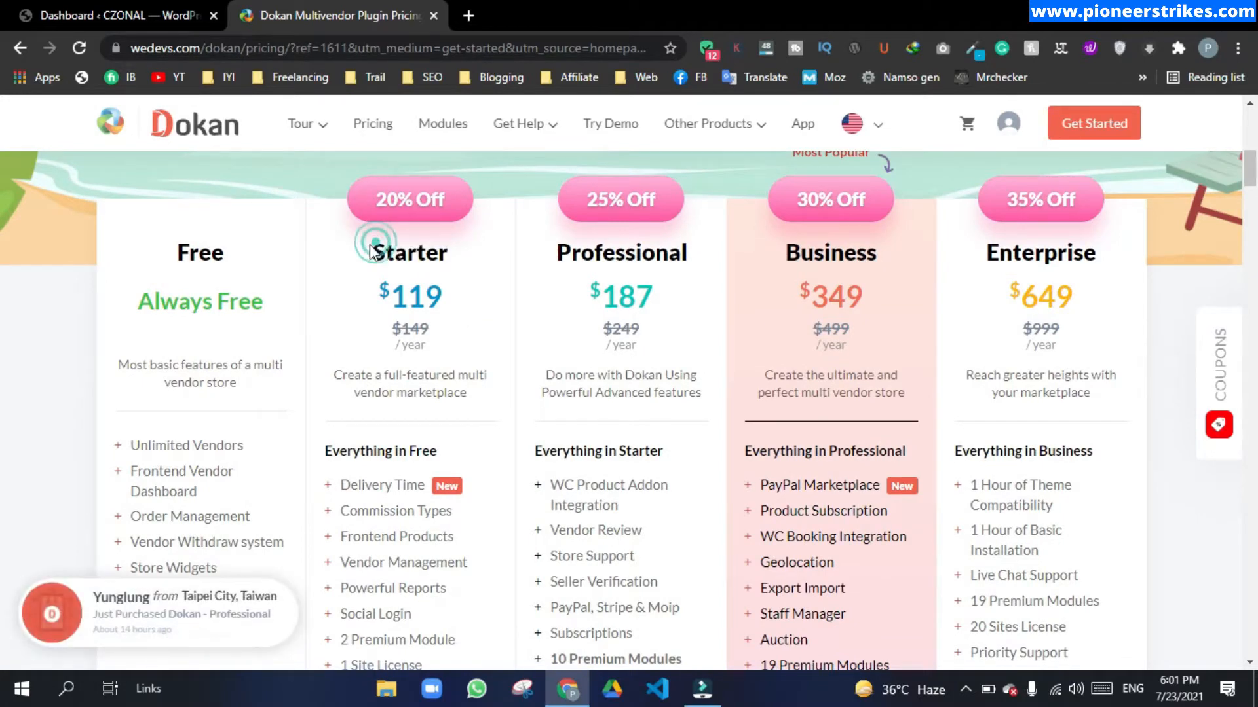
left_click_drag(558, 253, 690, 256)
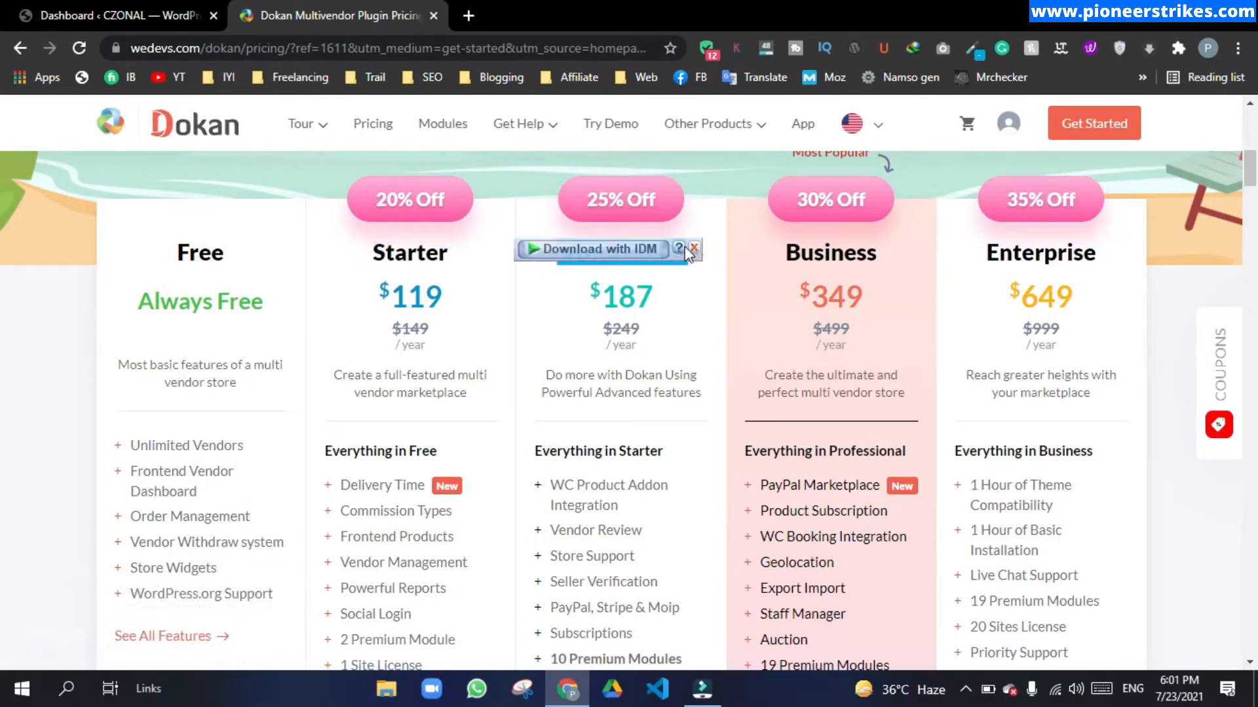
double_click(611, 331)
left_click(651, 335)
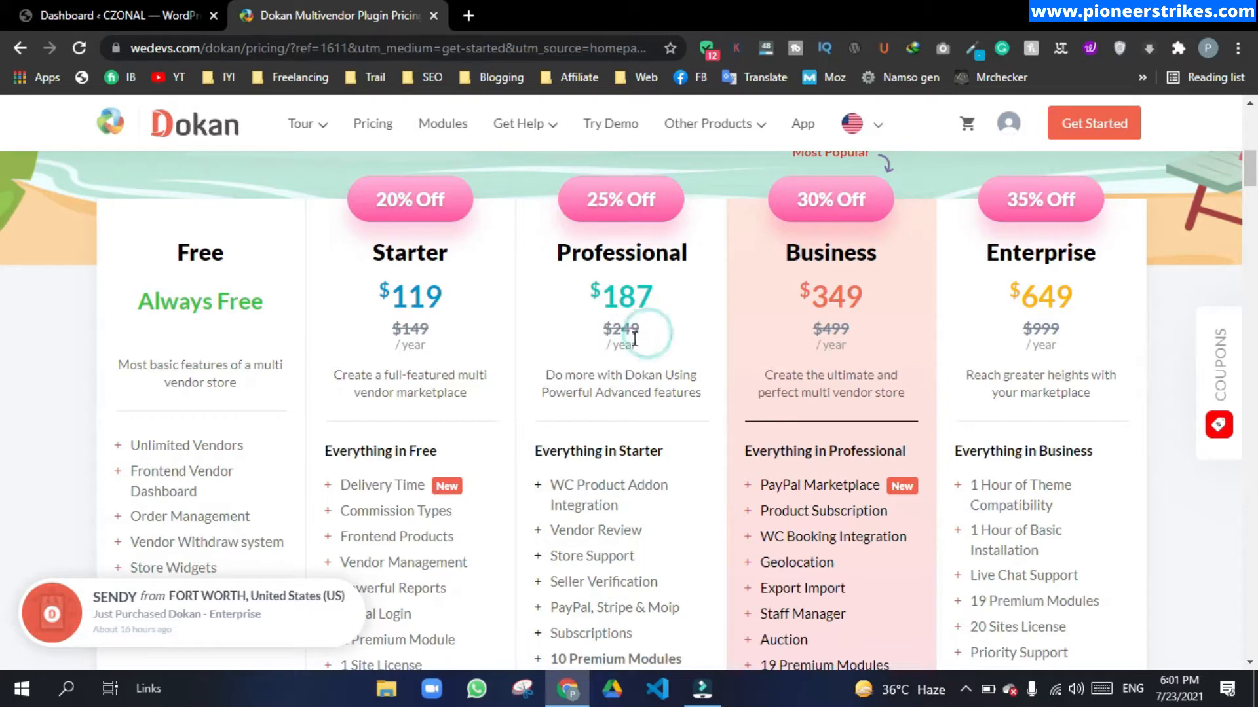
double_click(608, 329)
scroll(639, 334, "down", 1)
scroll(641, 334, "down", 1)
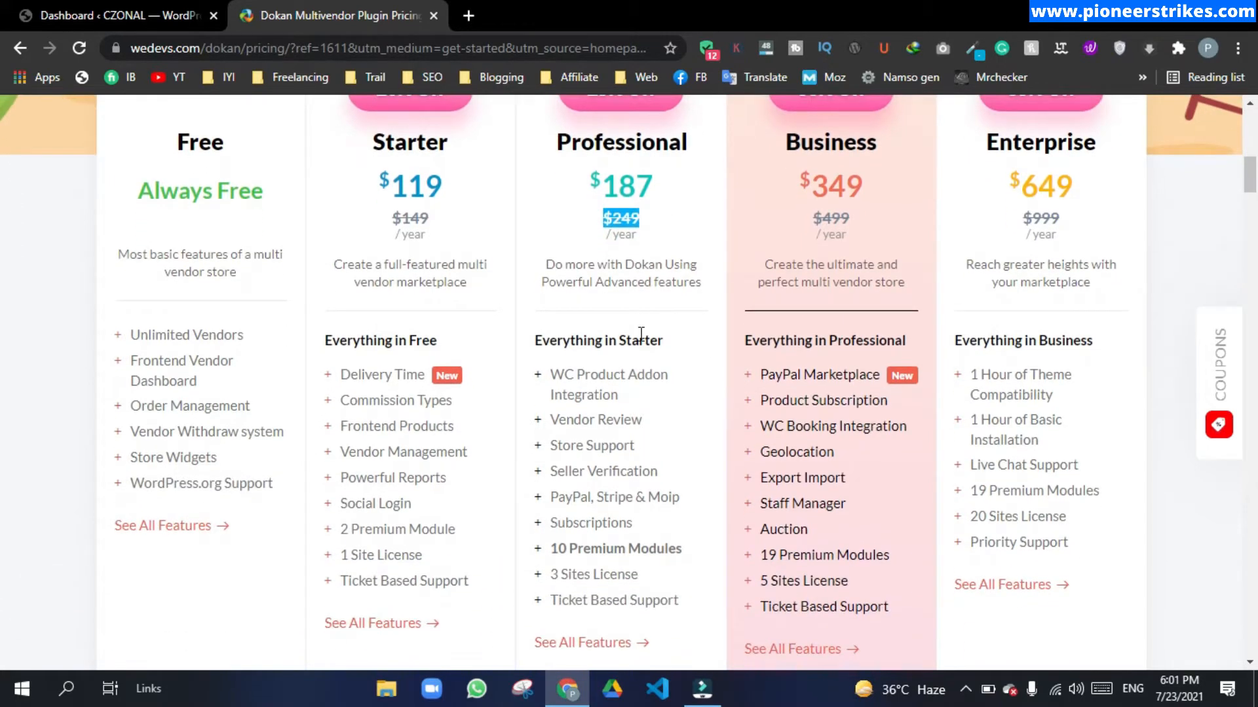
left_click(641, 332)
triple_click(423, 556)
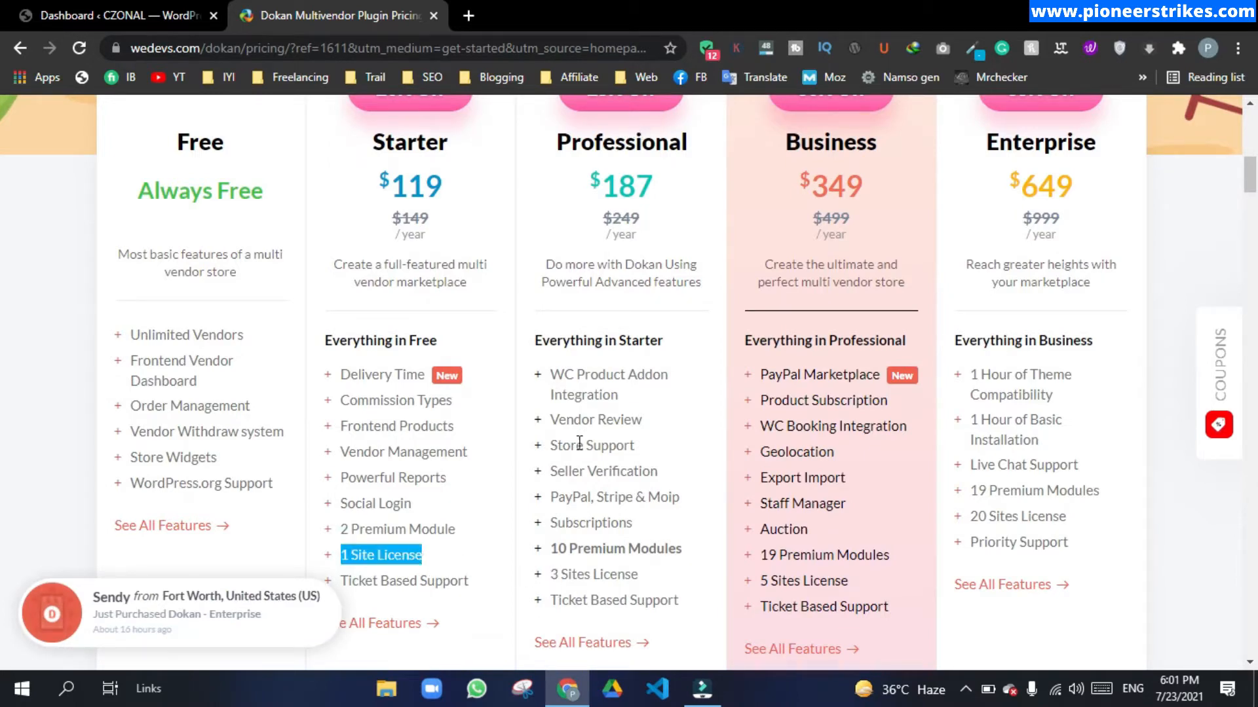
left_click(554, 574)
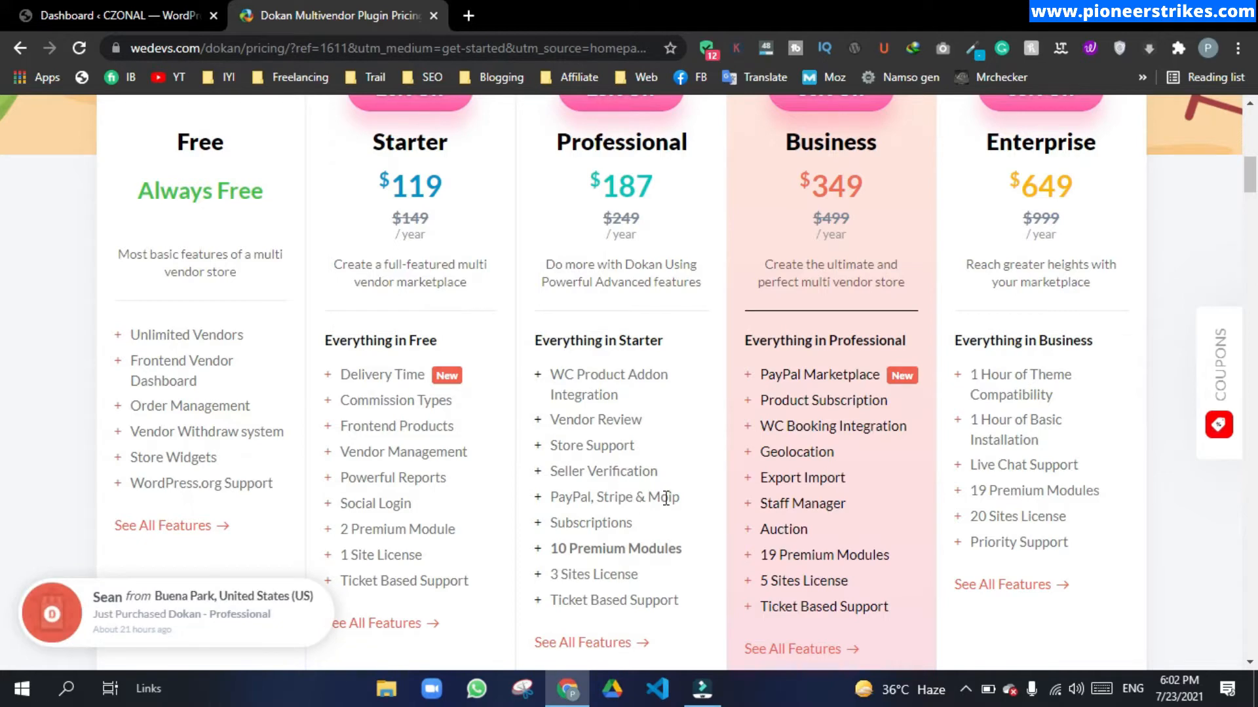
scroll(664, 498, "up", 3)
left_click_drag(600, 364, 639, 367)
scroll(639, 368, "down", 1)
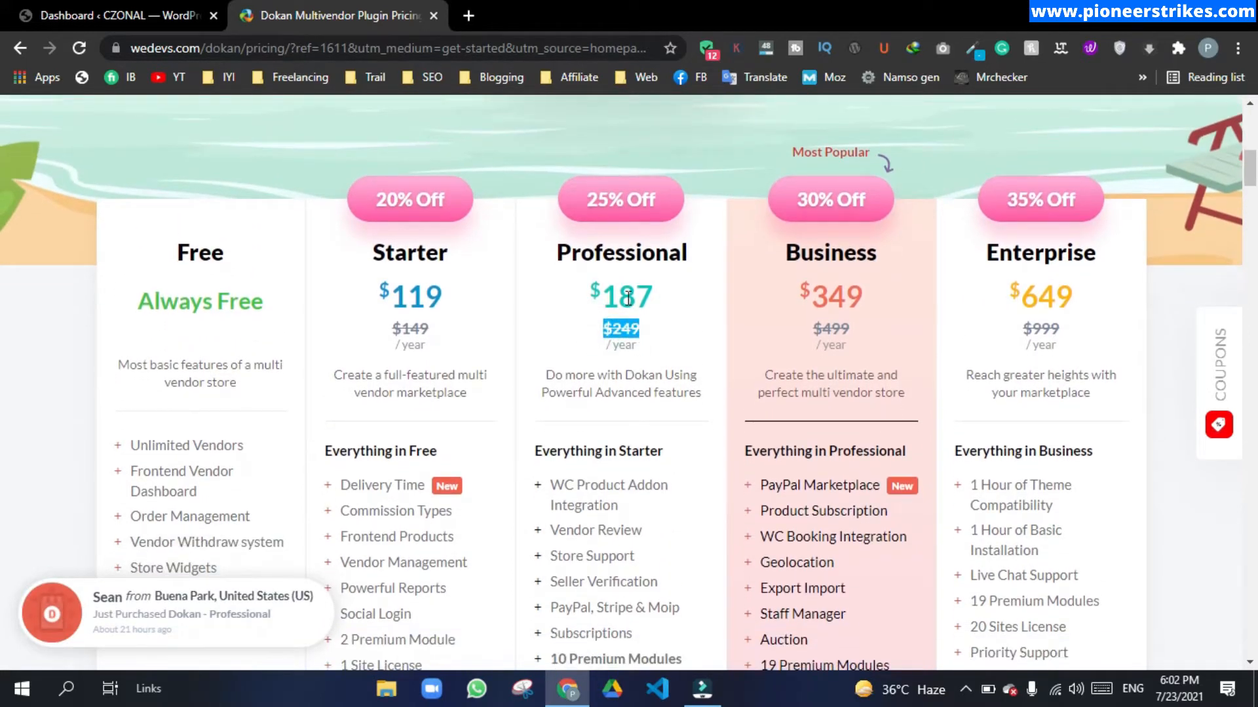
left_click_drag(594, 280, 660, 298)
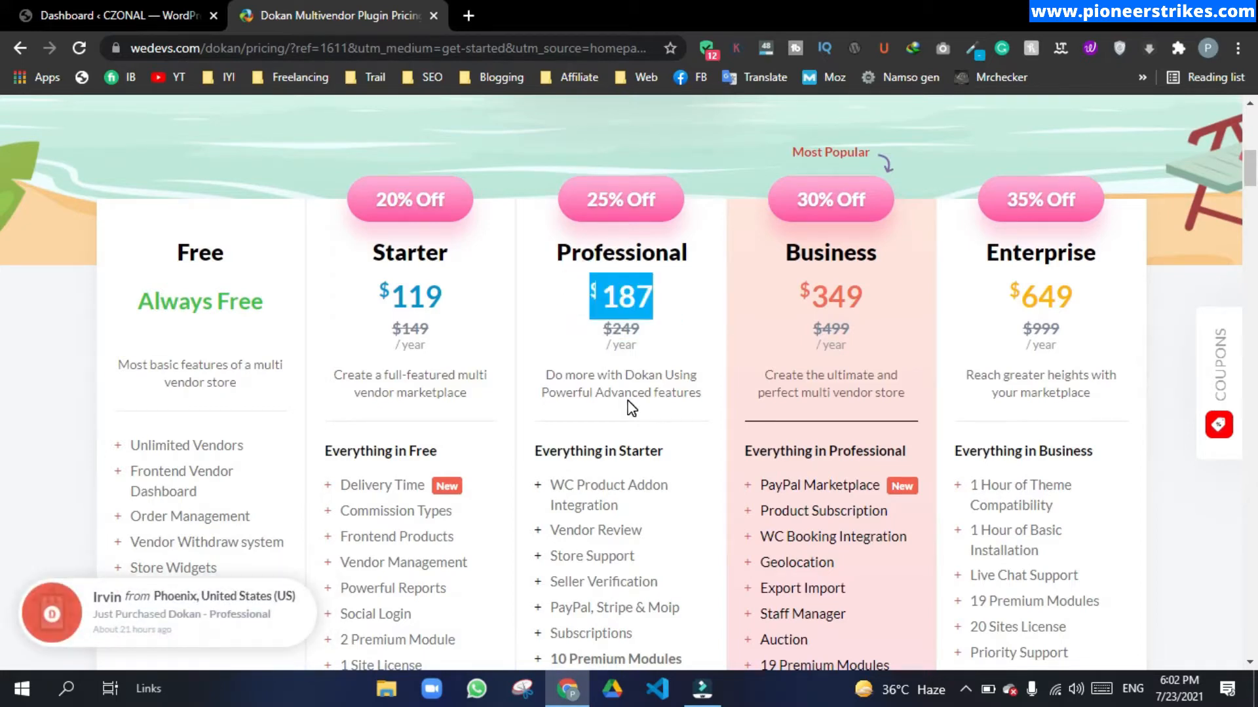
scroll(595, 395, "down", 1)
scroll(594, 394, "down", 2)
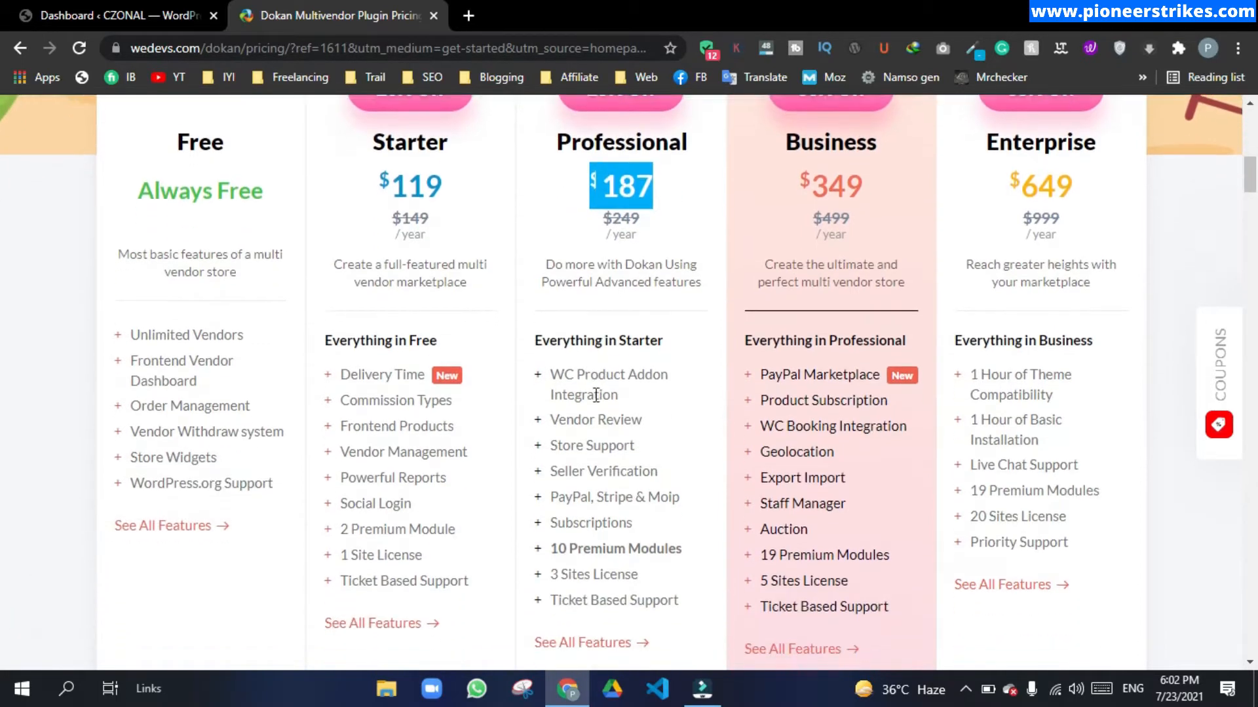
scroll(596, 394, "down", 2)
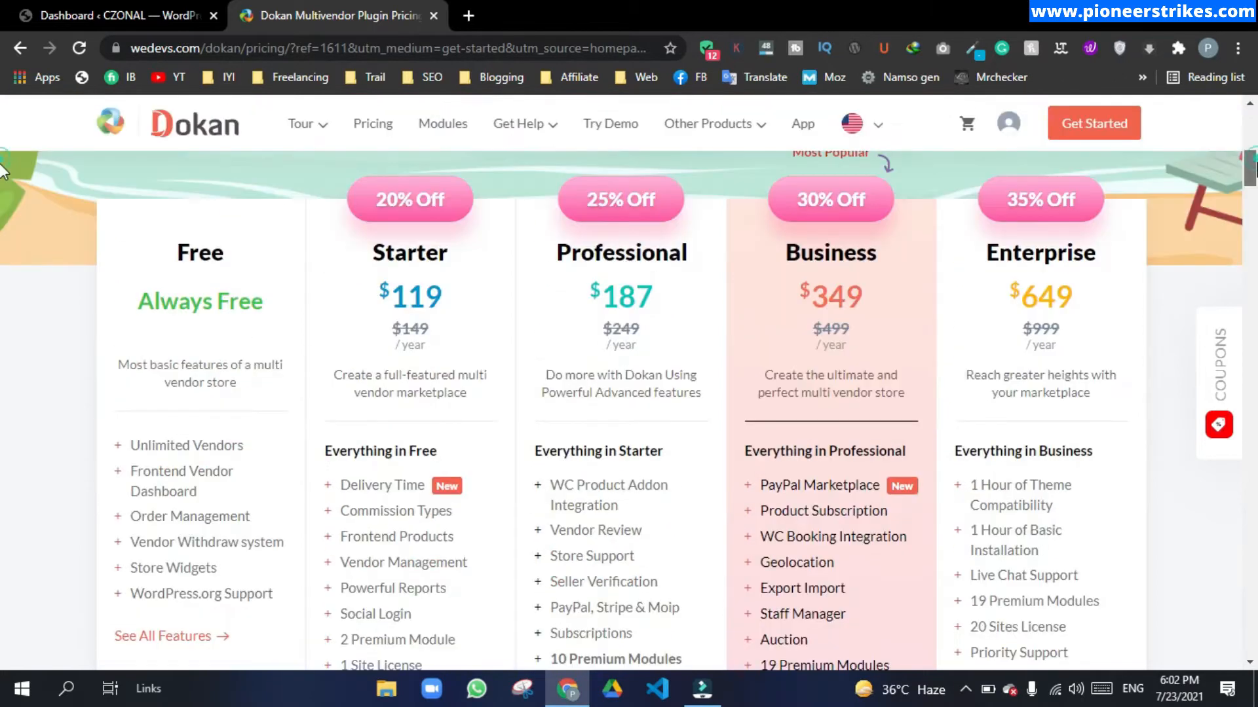
left_click_drag(1254, 159, 1253, 181)
scroll(568, 321, "up", 1)
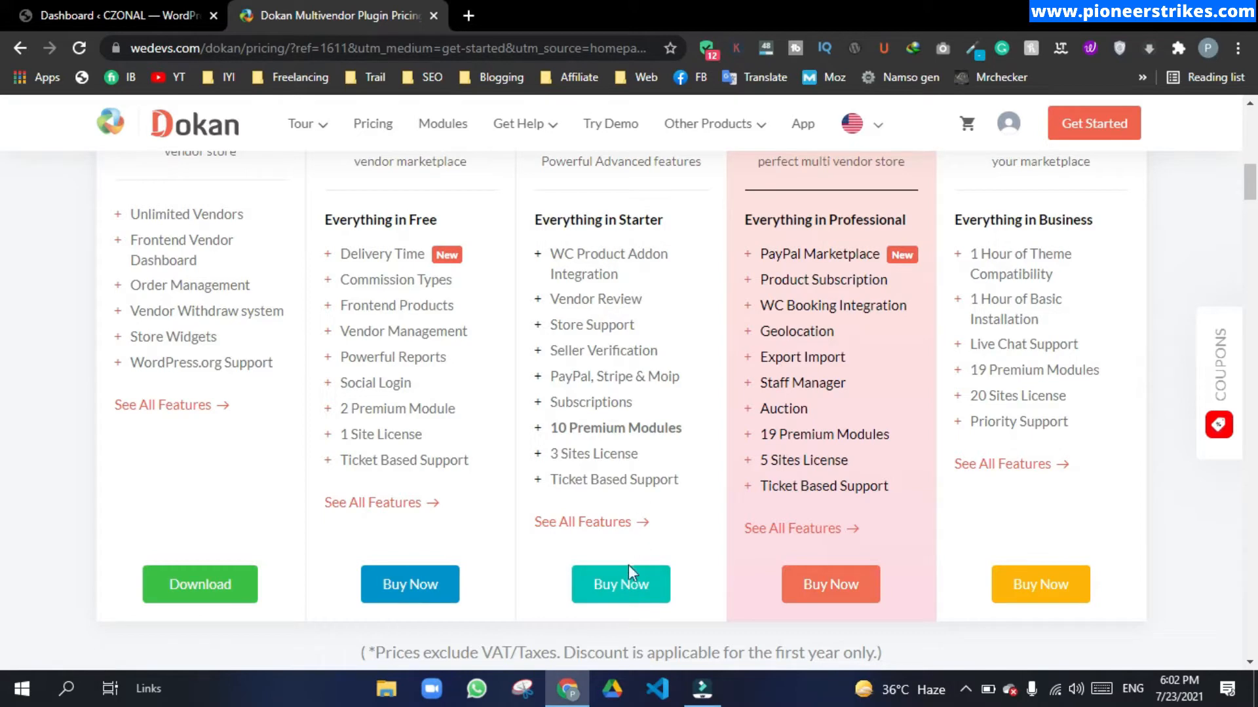
Step: Add the Dokan Professional plan to the cart and review the checkout order summary
left_click(622, 585)
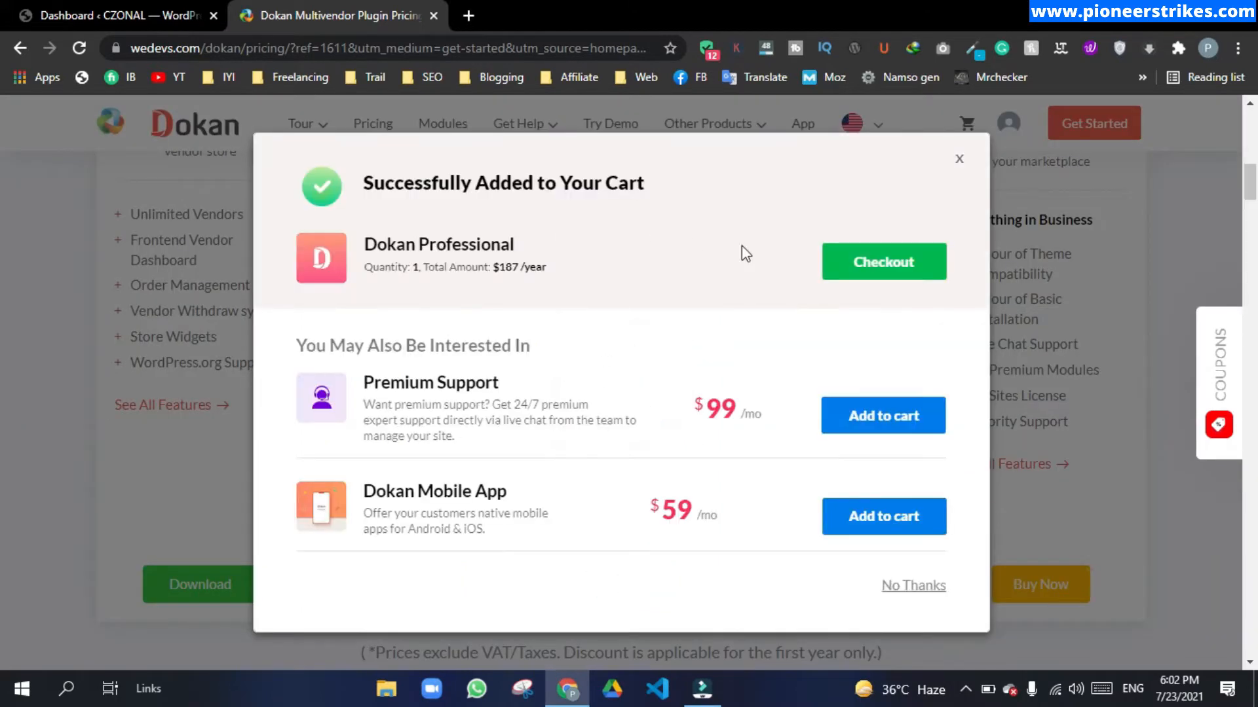
left_click(888, 267)
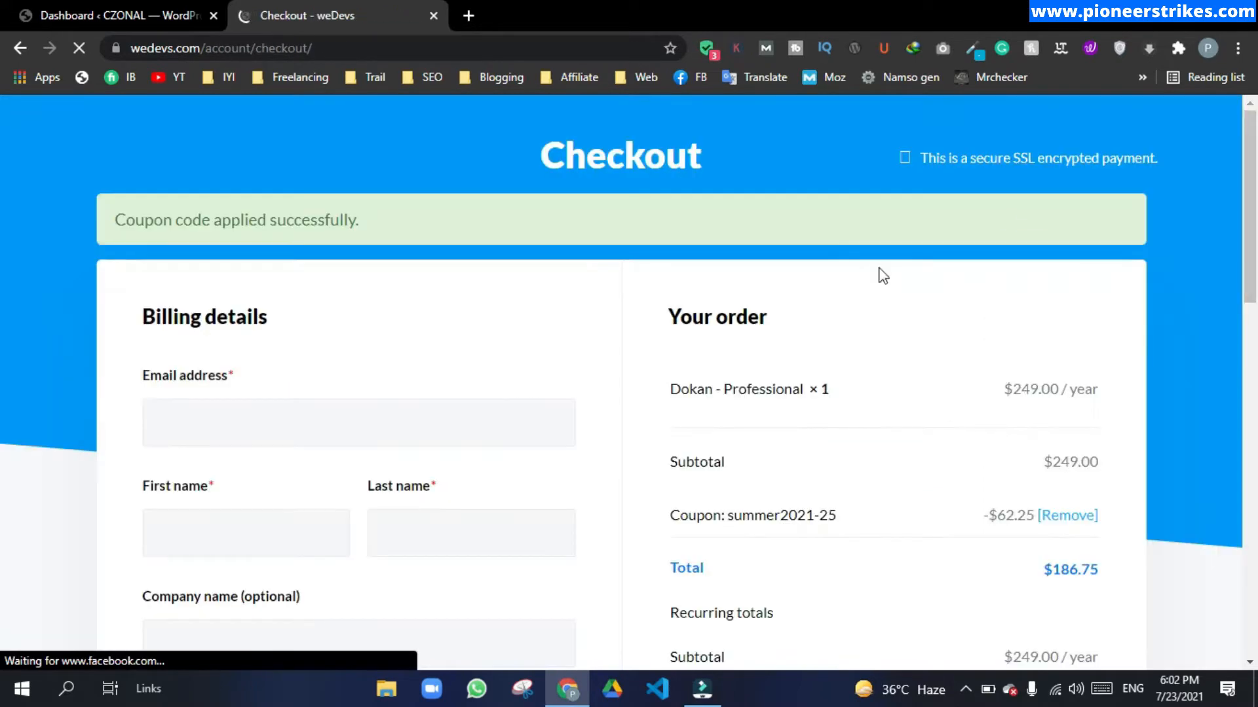
scroll(3, 235, "down", 3)
scroll(4, 235, "down", 5)
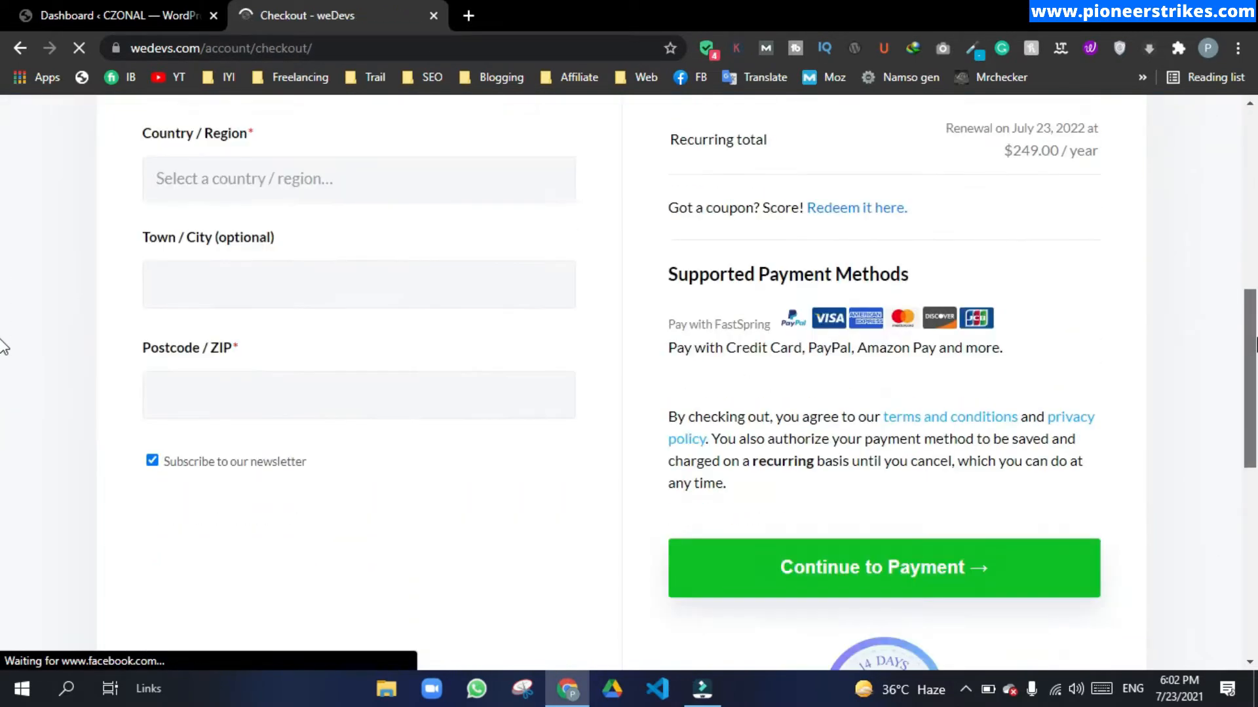
scroll(2, 323, "up", 5)
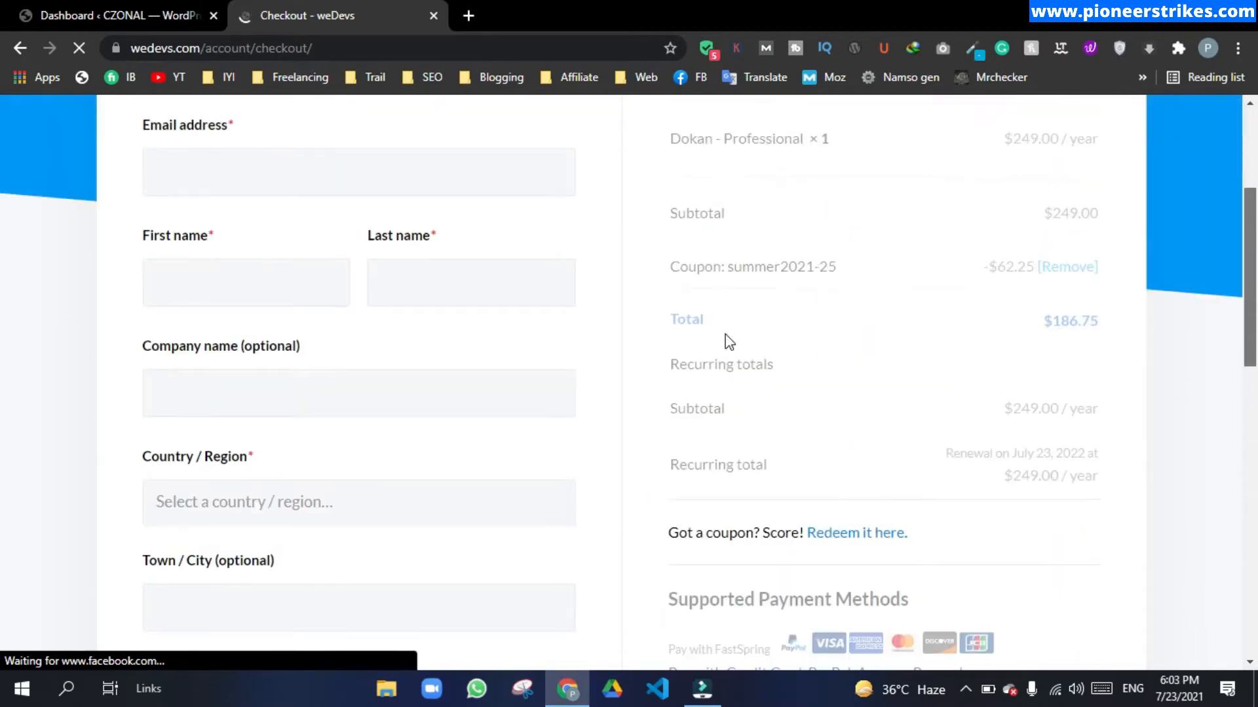
Step: Check the applied coupon bringing the total to $186.75, then return to the pricing page
left_click_drag(837, 410, 733, 413)
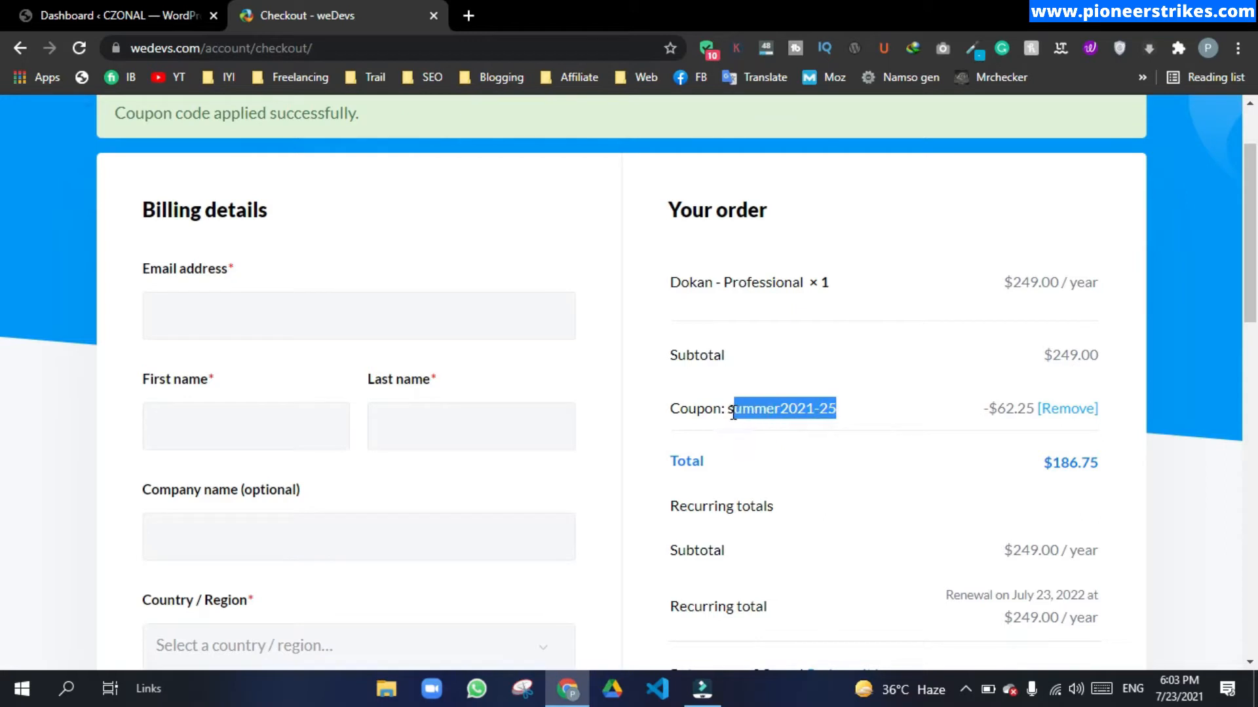
left_click(812, 409)
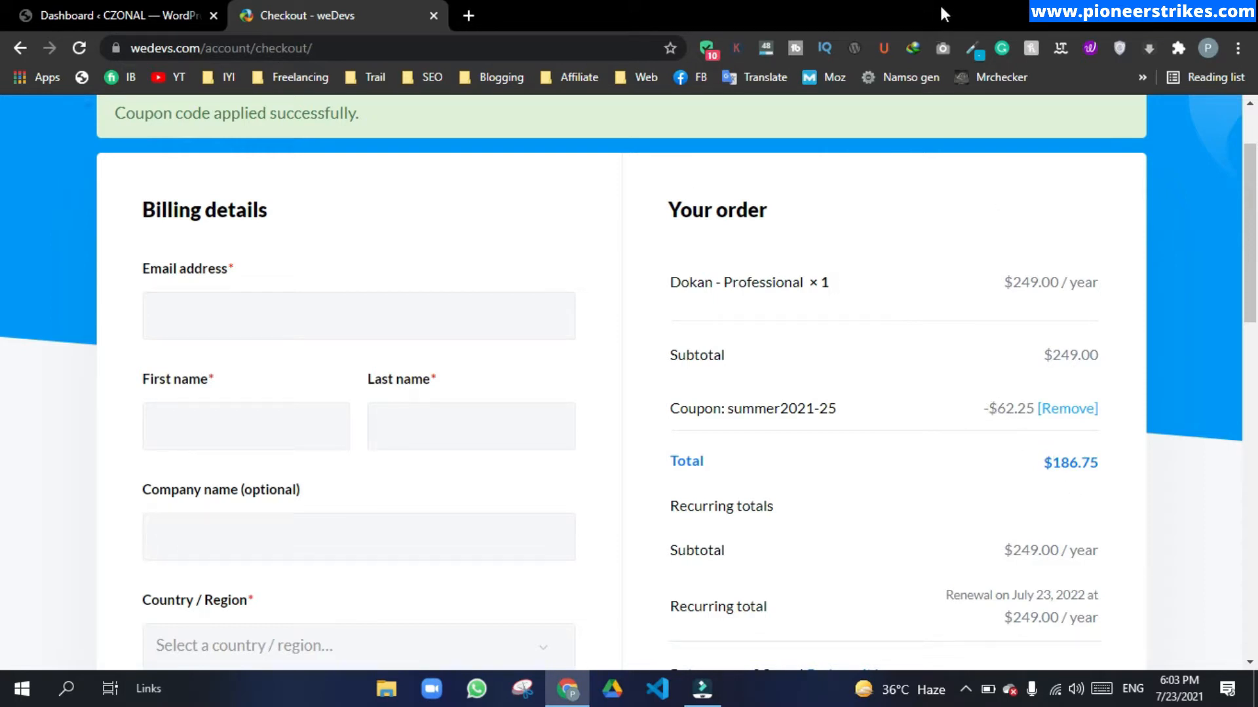
left_click(1032, 48)
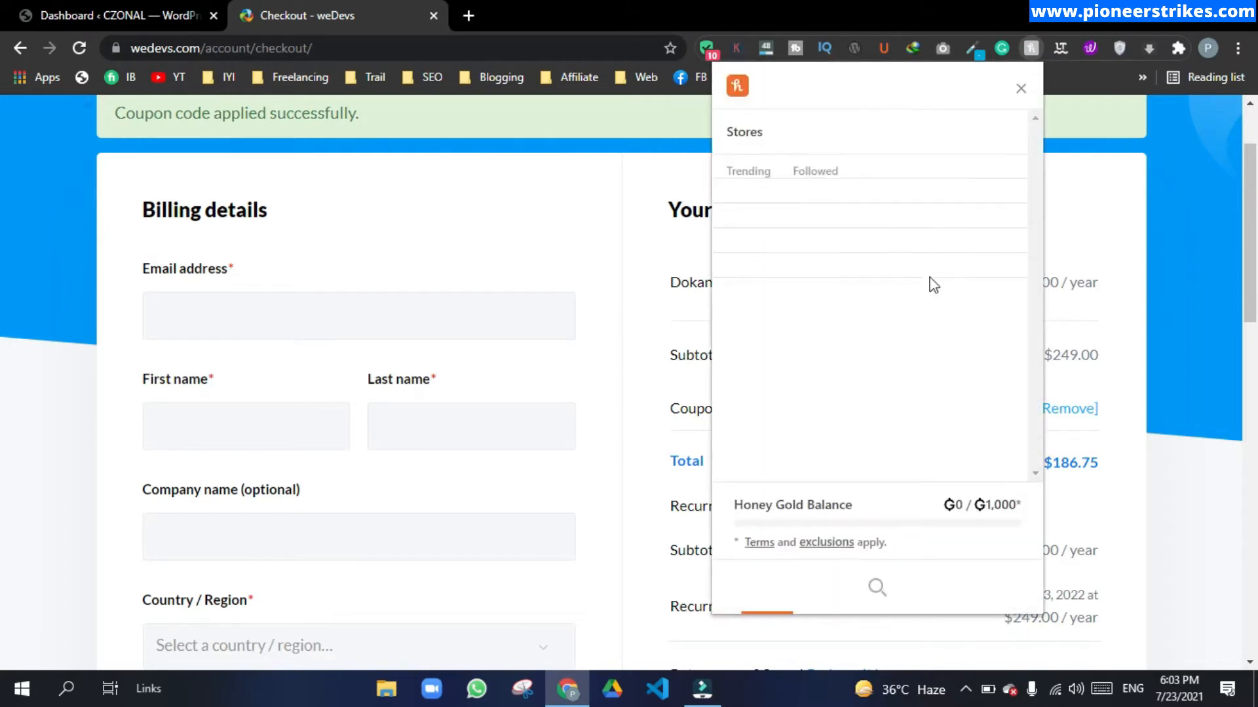
scroll(715, 342, "down", 3)
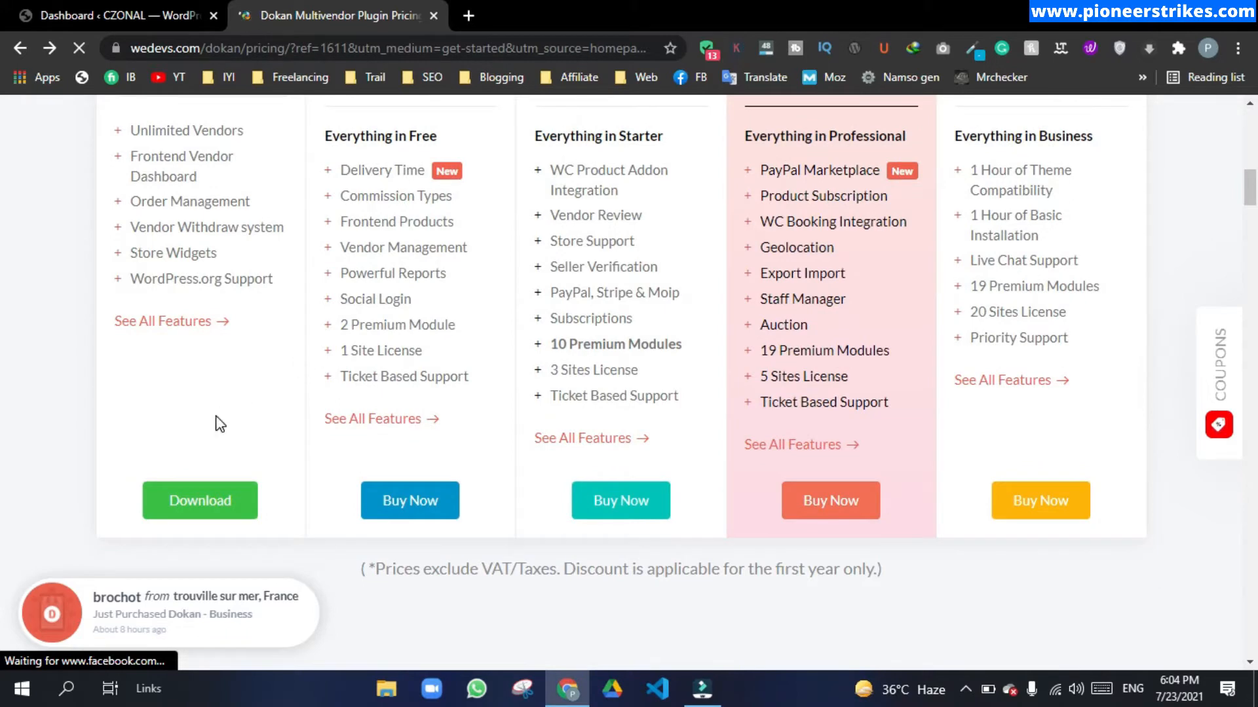
Step: Download the Free plan's dokan-lite.3.2.8.zip into the Downloads folder
left_click(197, 505)
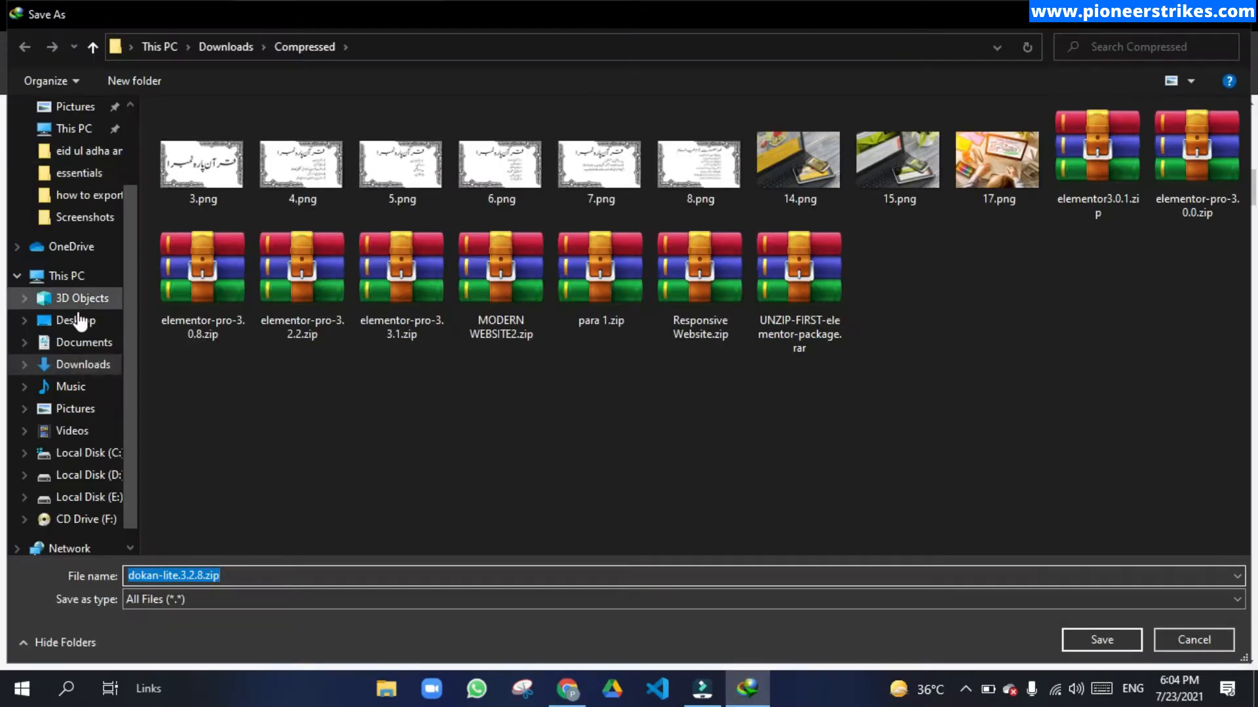
left_click(83, 364)
left_click(1102, 640)
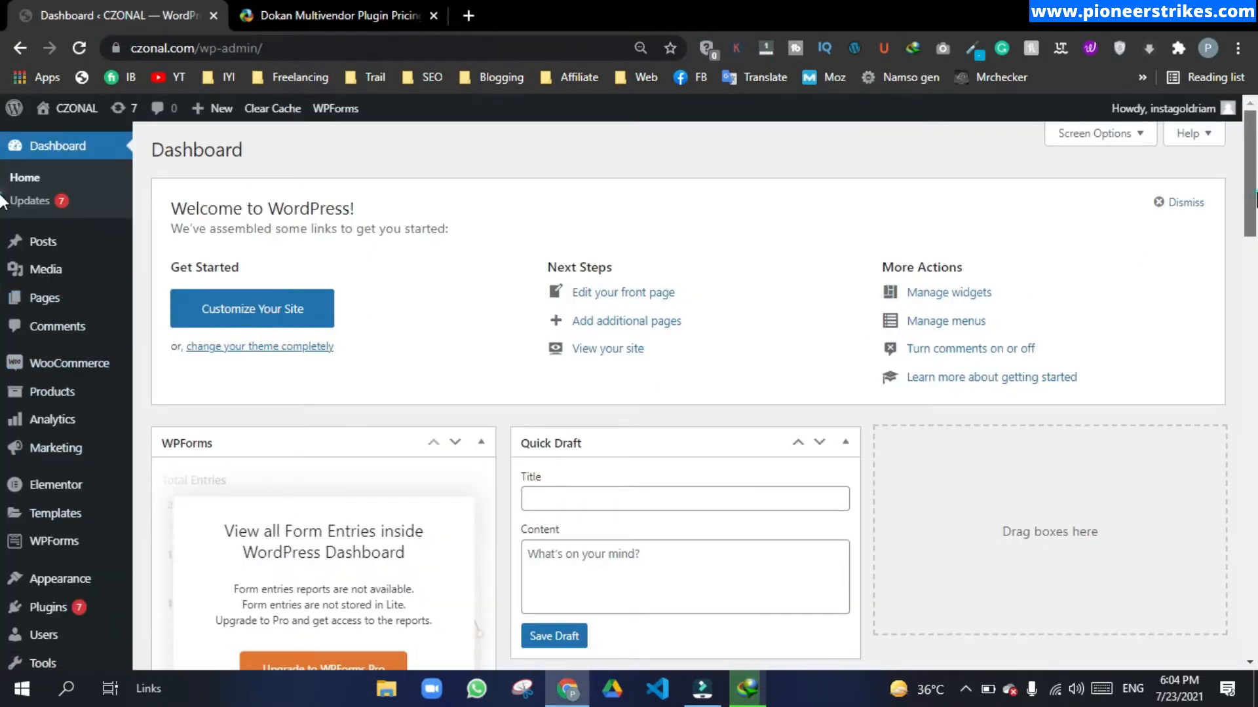
Step: Upload dokan-lite.3.2.8.zip through Plugins > Add New, install it and activate it
scroll(74, 537, "down", 2)
mouse_move(74, 538)
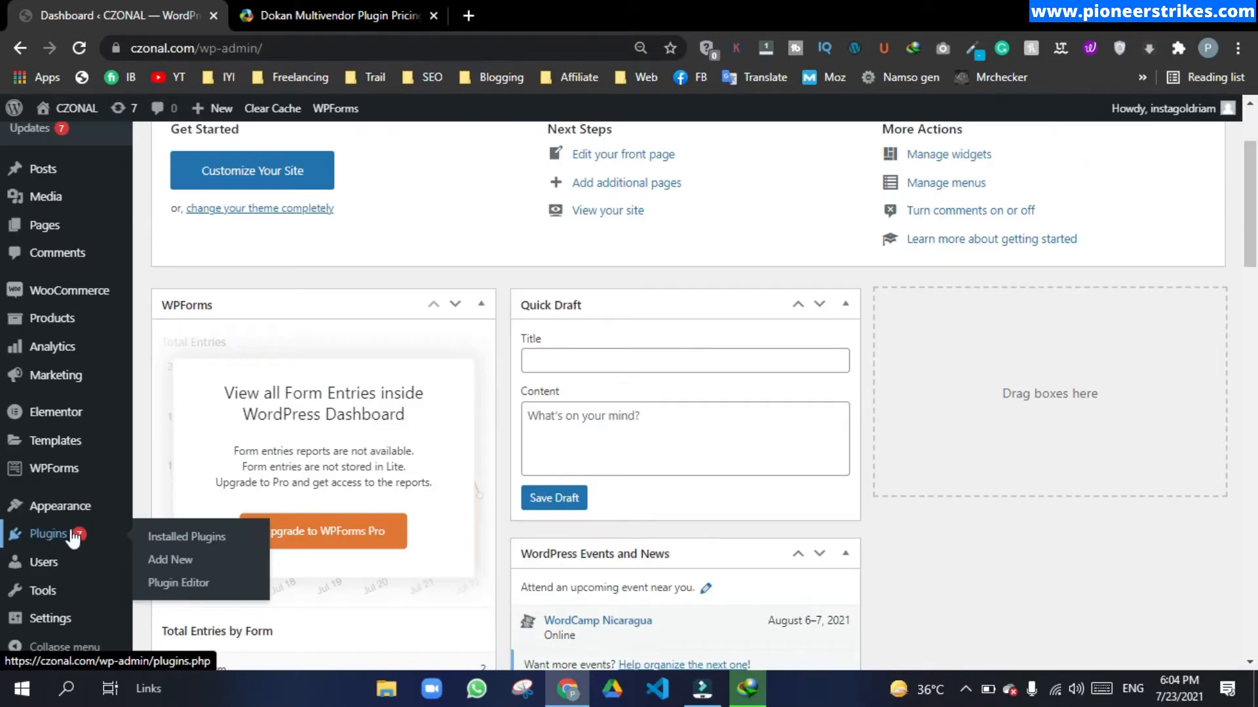
left_click(168, 561)
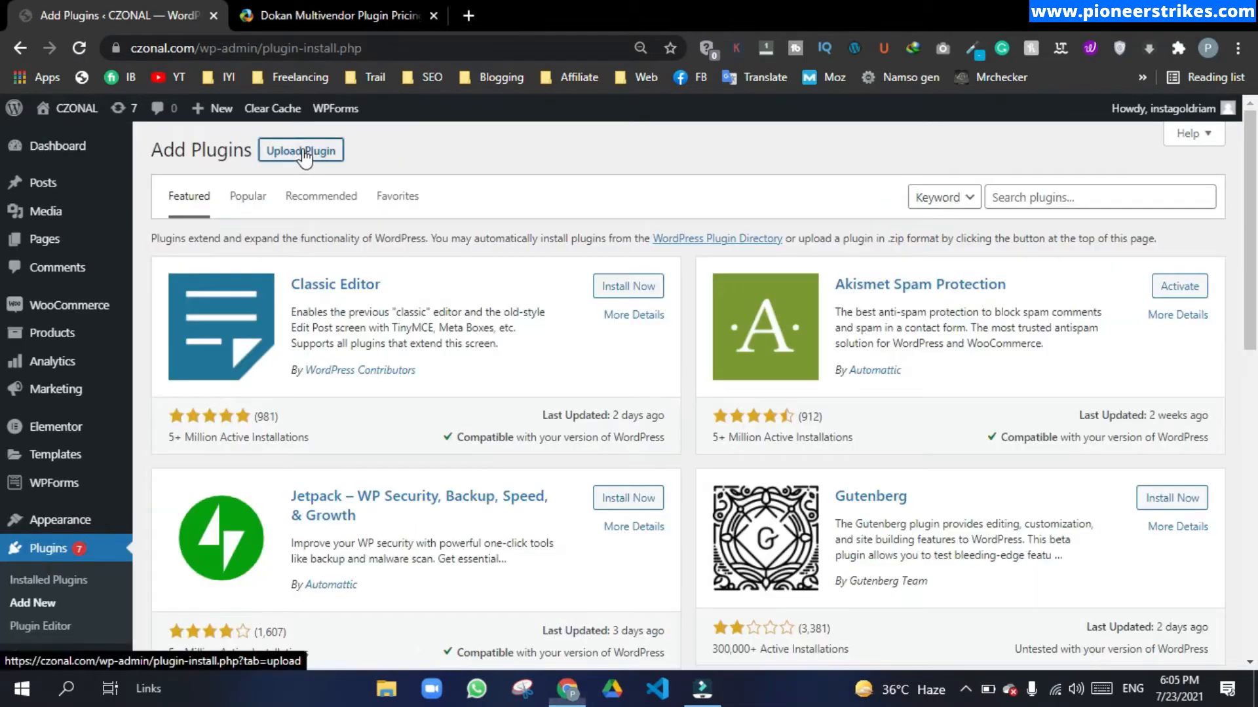
left_click(306, 153)
left_click(579, 299)
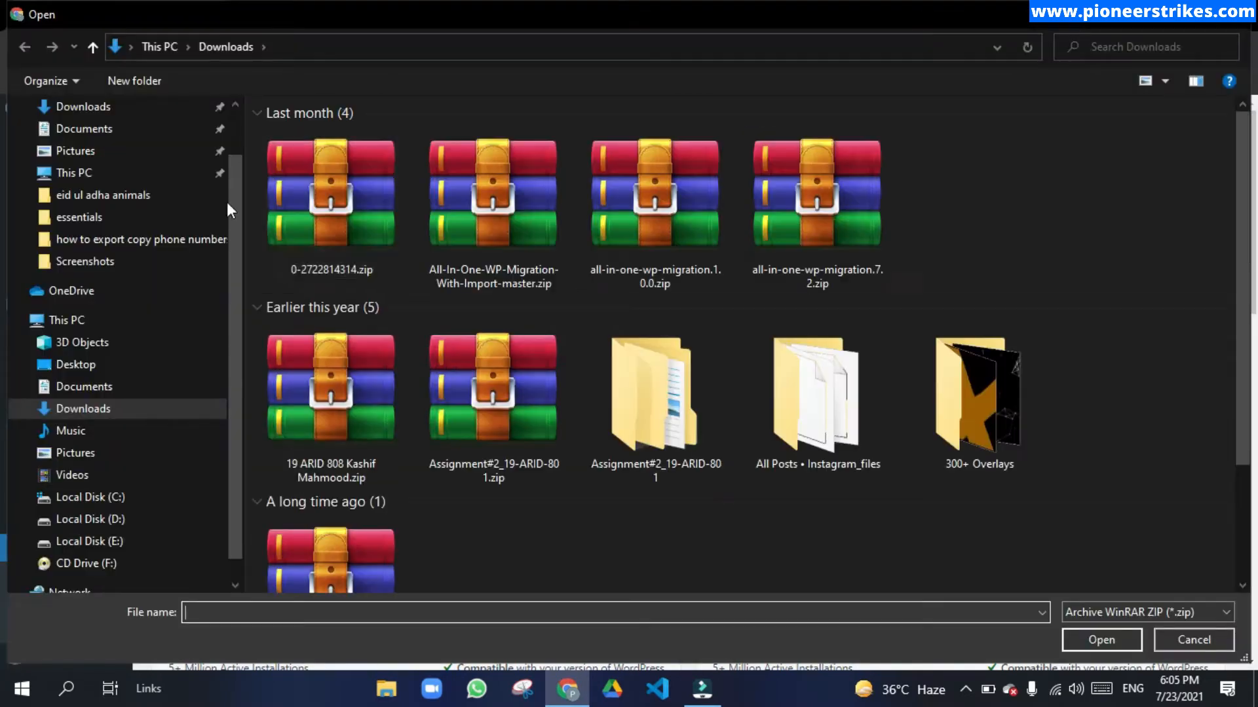
left_click(313, 203)
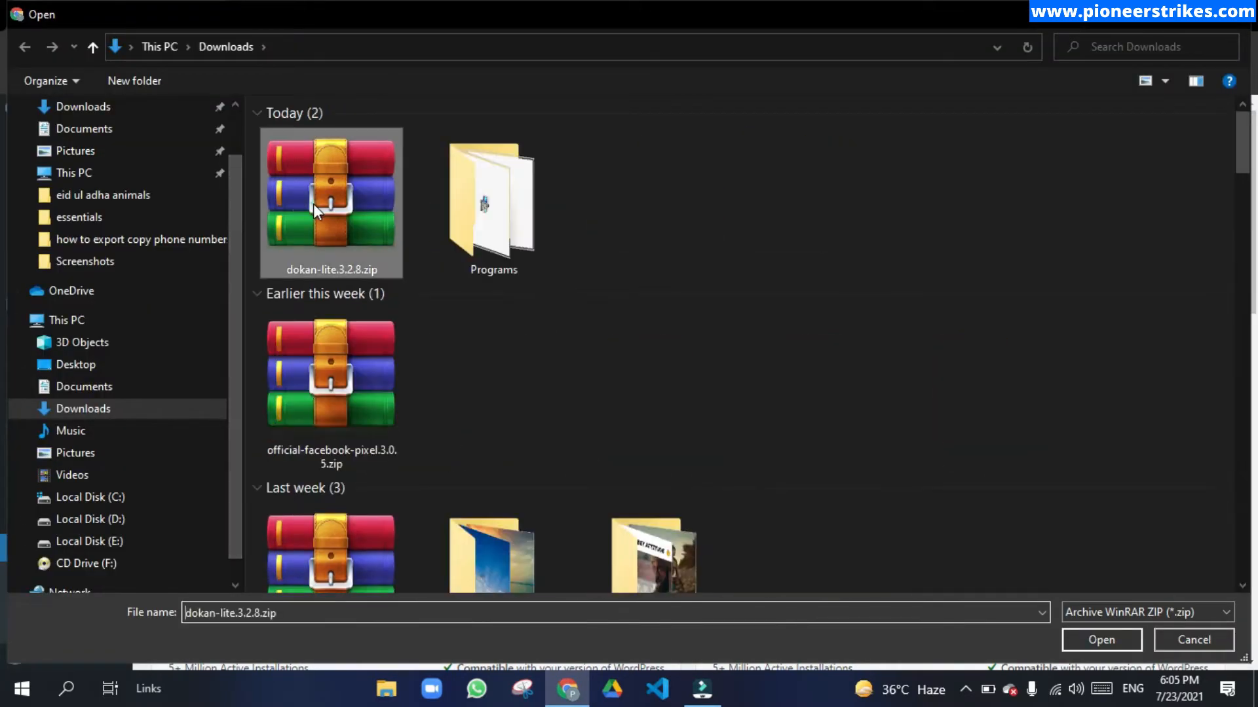
left_click(1102, 639)
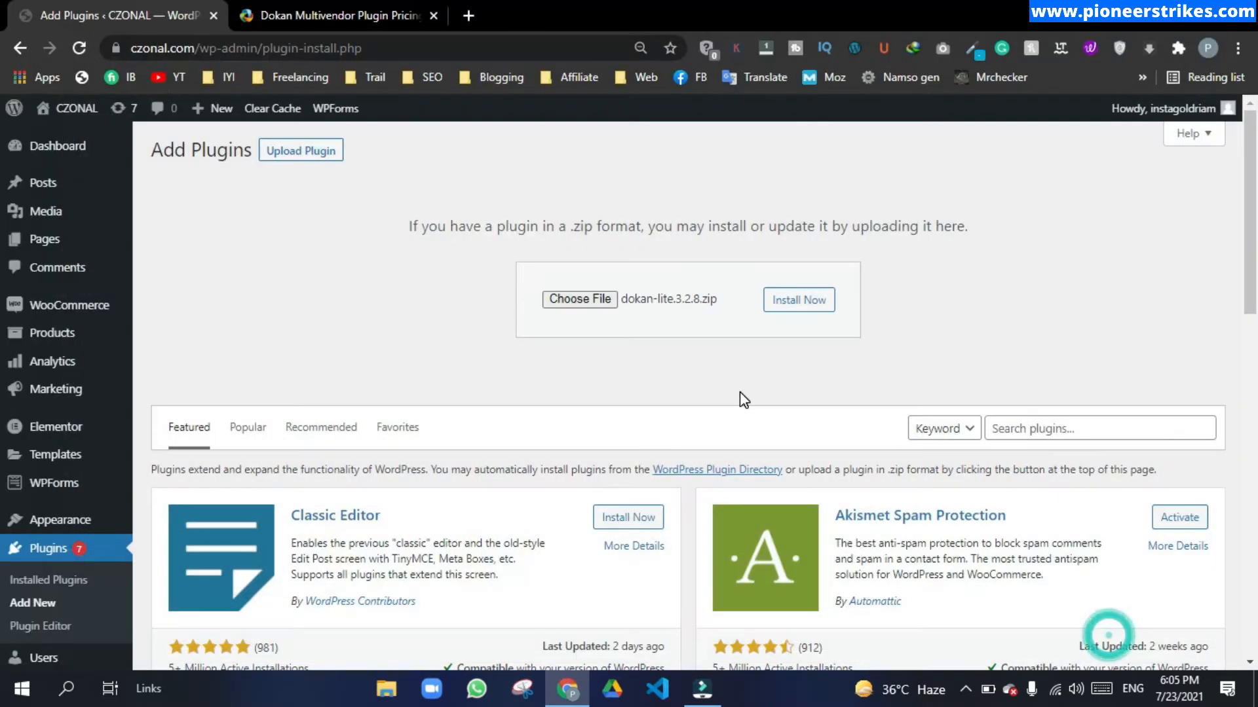
left_click(813, 303)
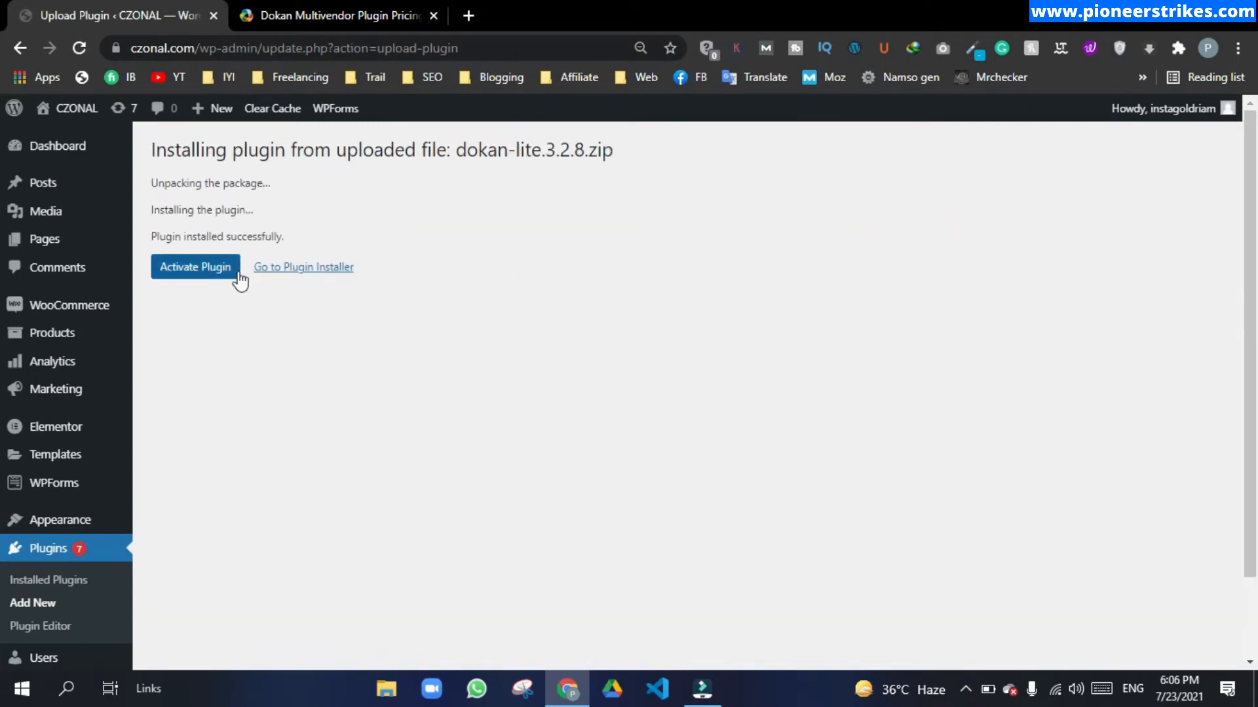
left_click(197, 268)
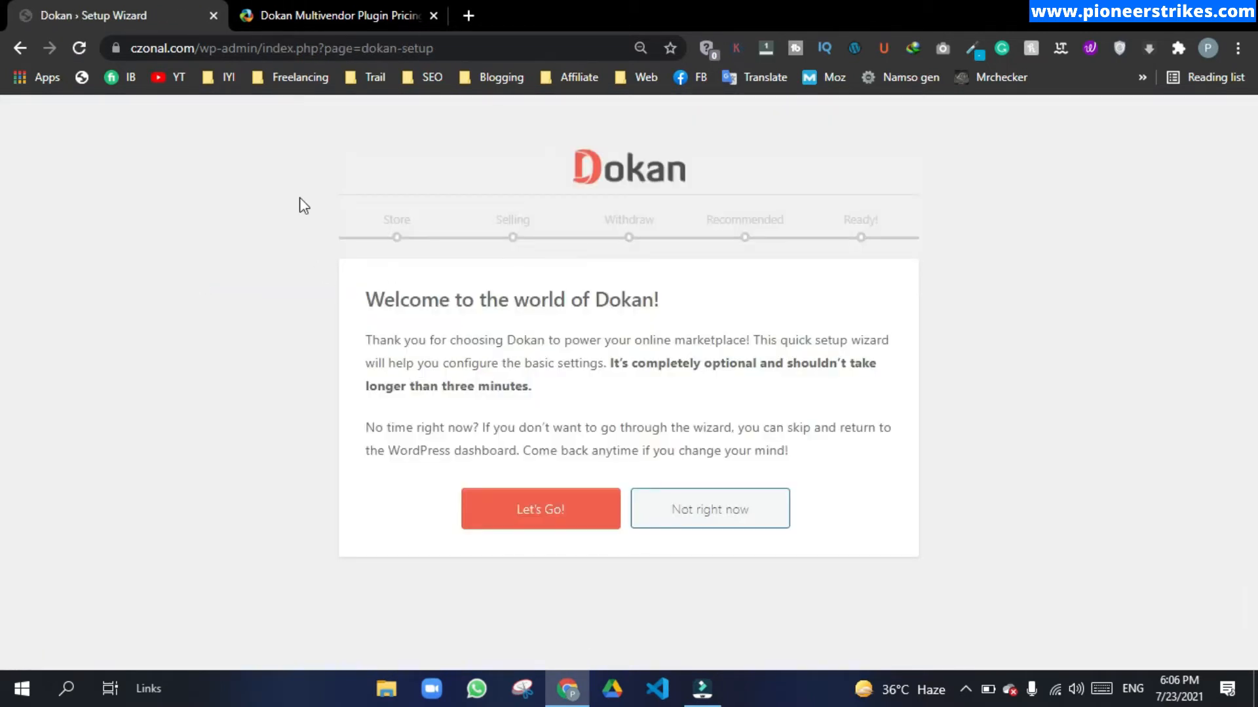
Step: Start the Dokan setup wizard, skip the Store step, and leave new-vendor selling disabled
left_click(558, 522)
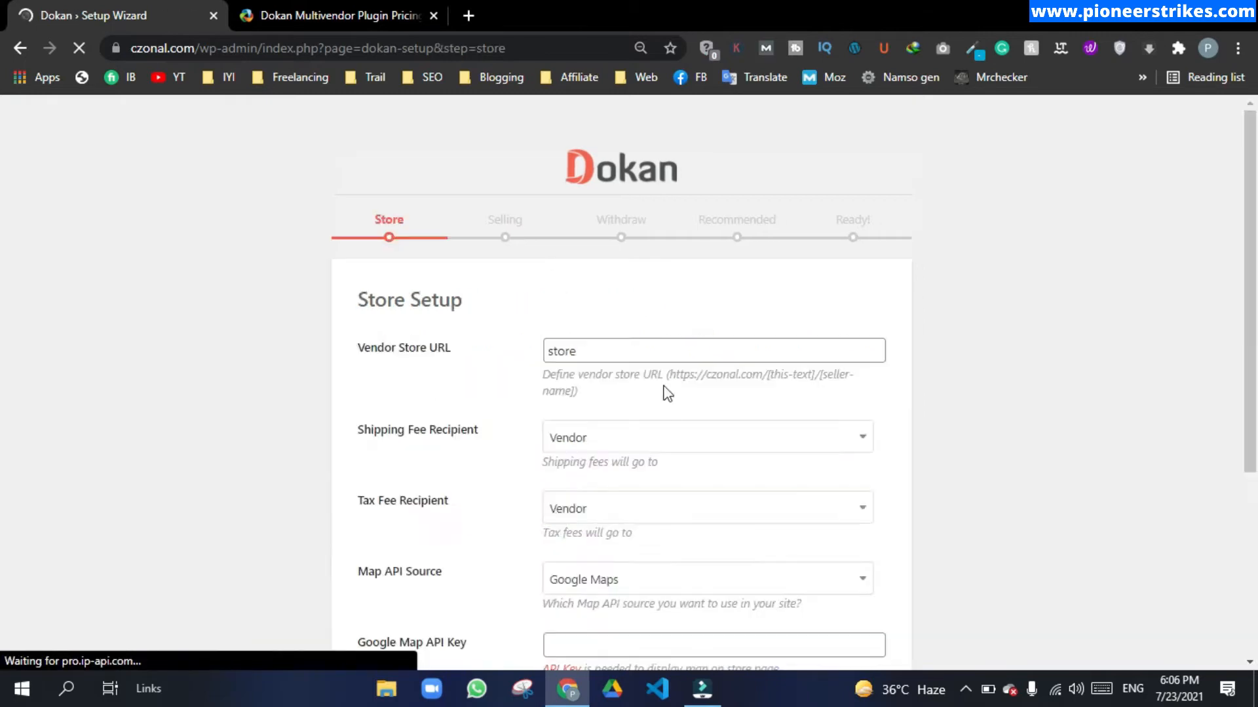
scroll(710, 590, "down", 5)
left_click(709, 600)
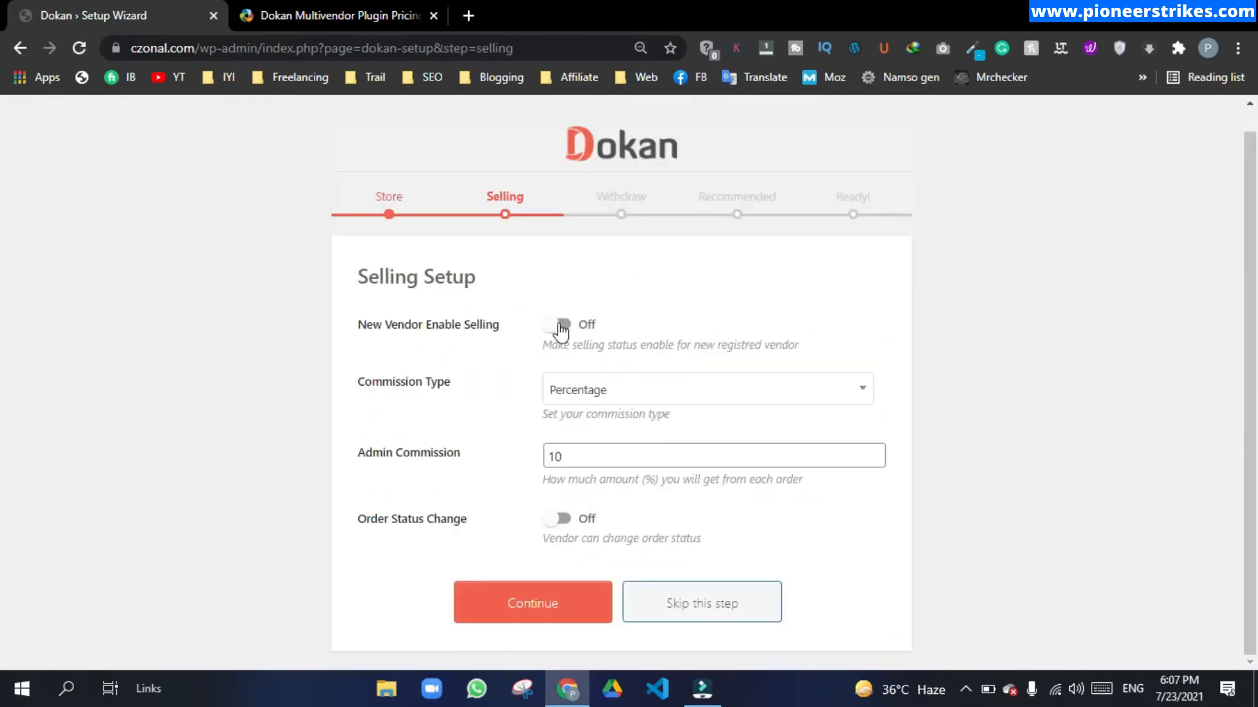
left_click(564, 325)
left_click_drag(549, 345, 807, 353)
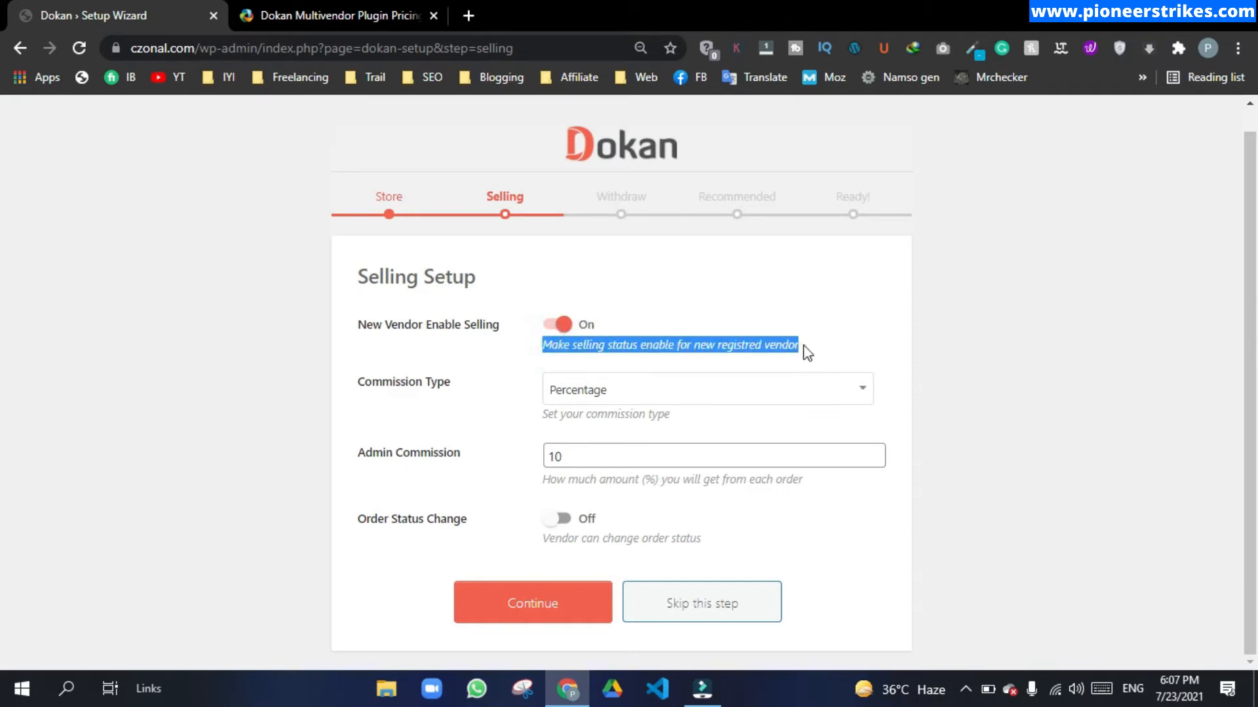
left_click(828, 347)
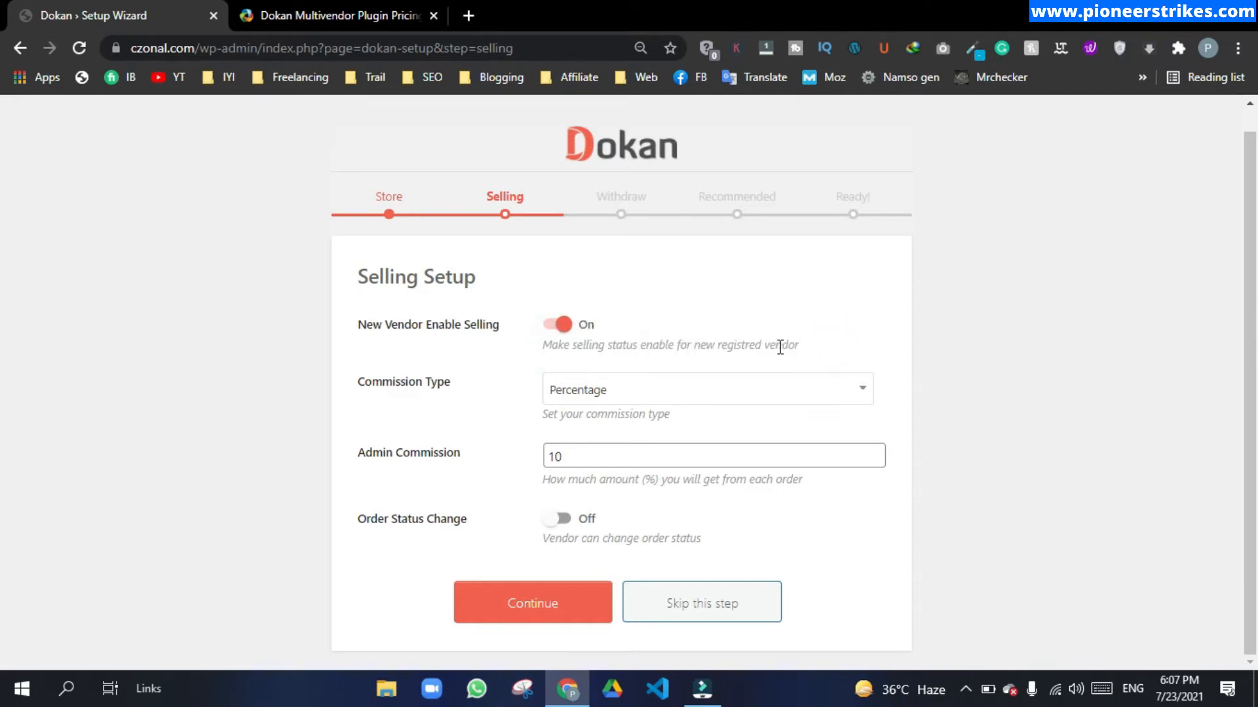
left_click(564, 328)
Step: Keep the Percentage commission type at 10 and continue through Withdraw Setup
left_click(595, 393)
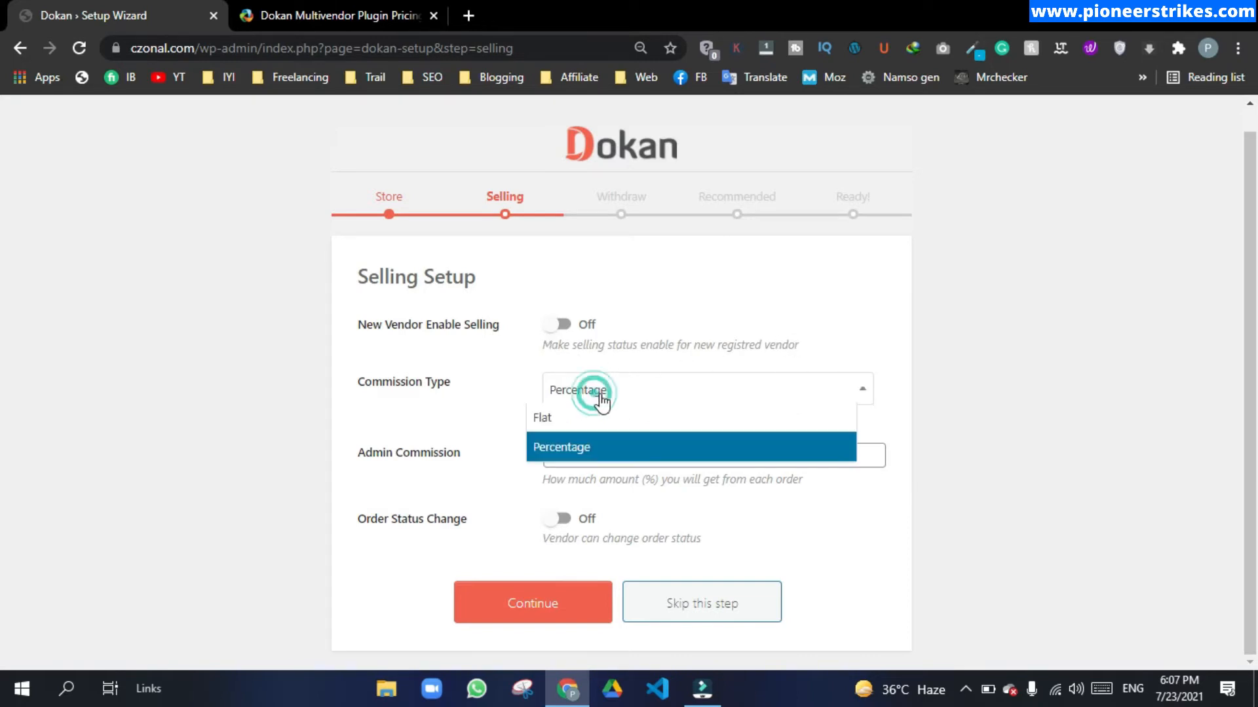
left_click(587, 450)
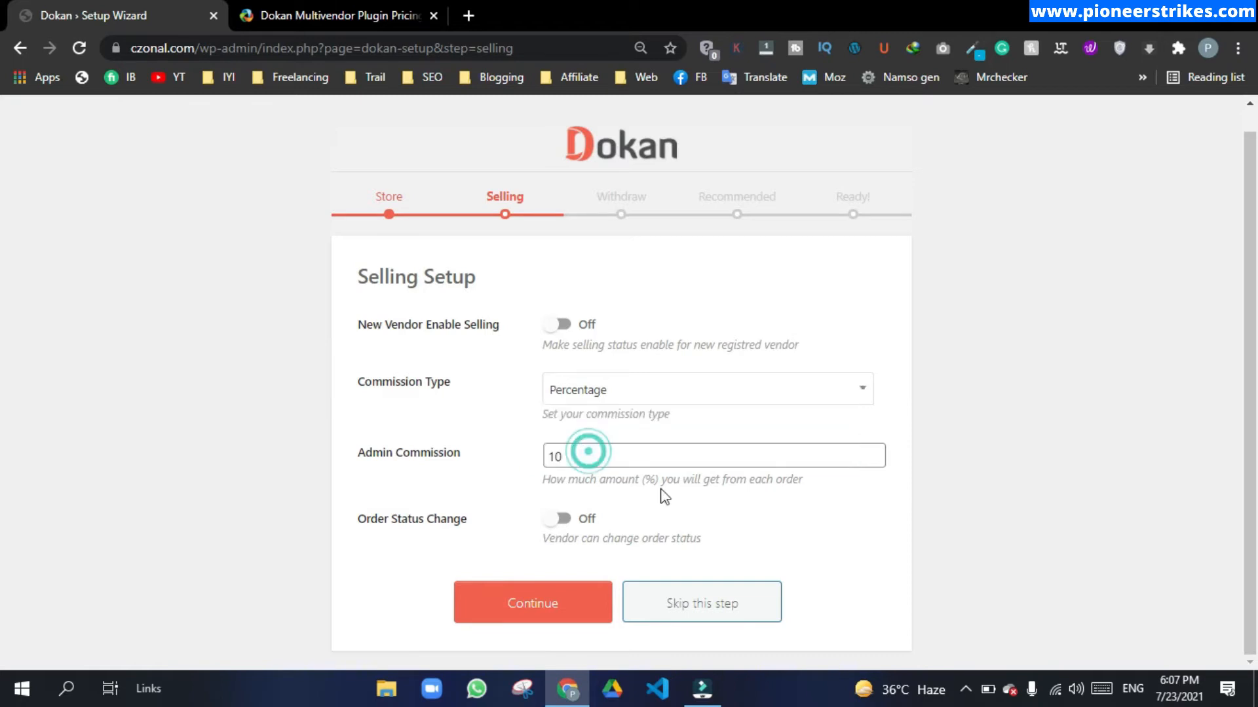
left_click(579, 460)
double_click(579, 460)
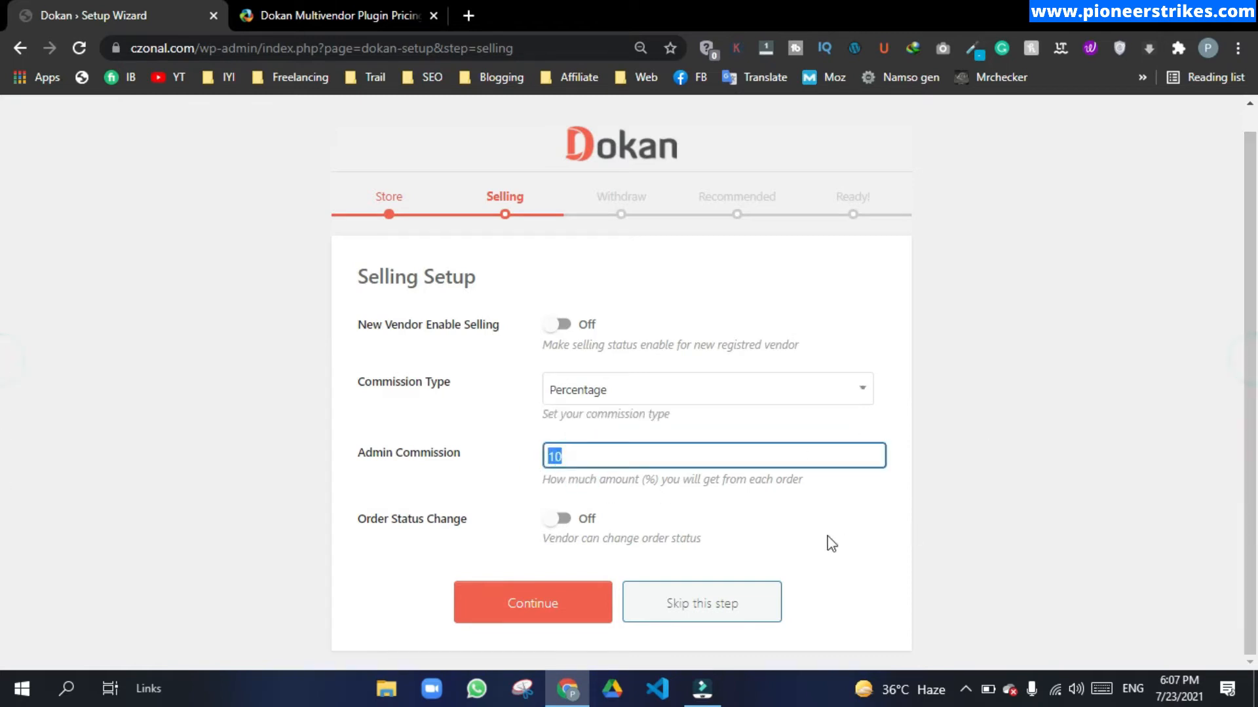
left_click(549, 603)
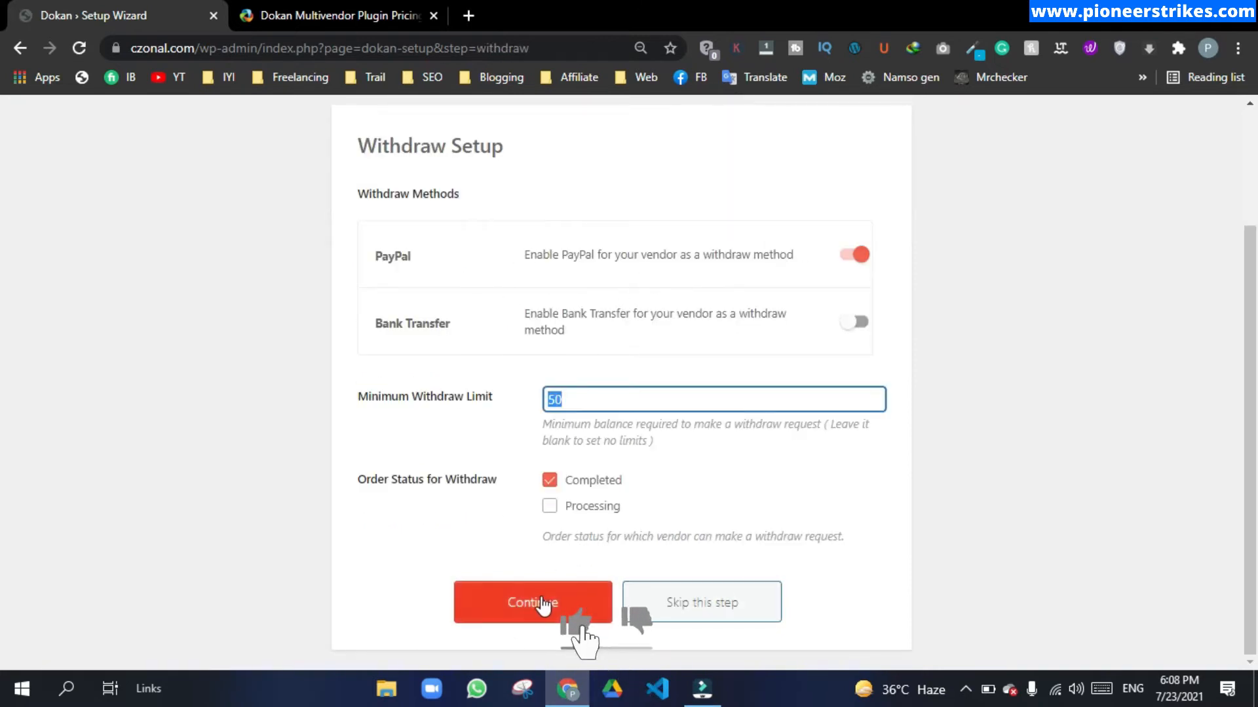
left_click(540, 597)
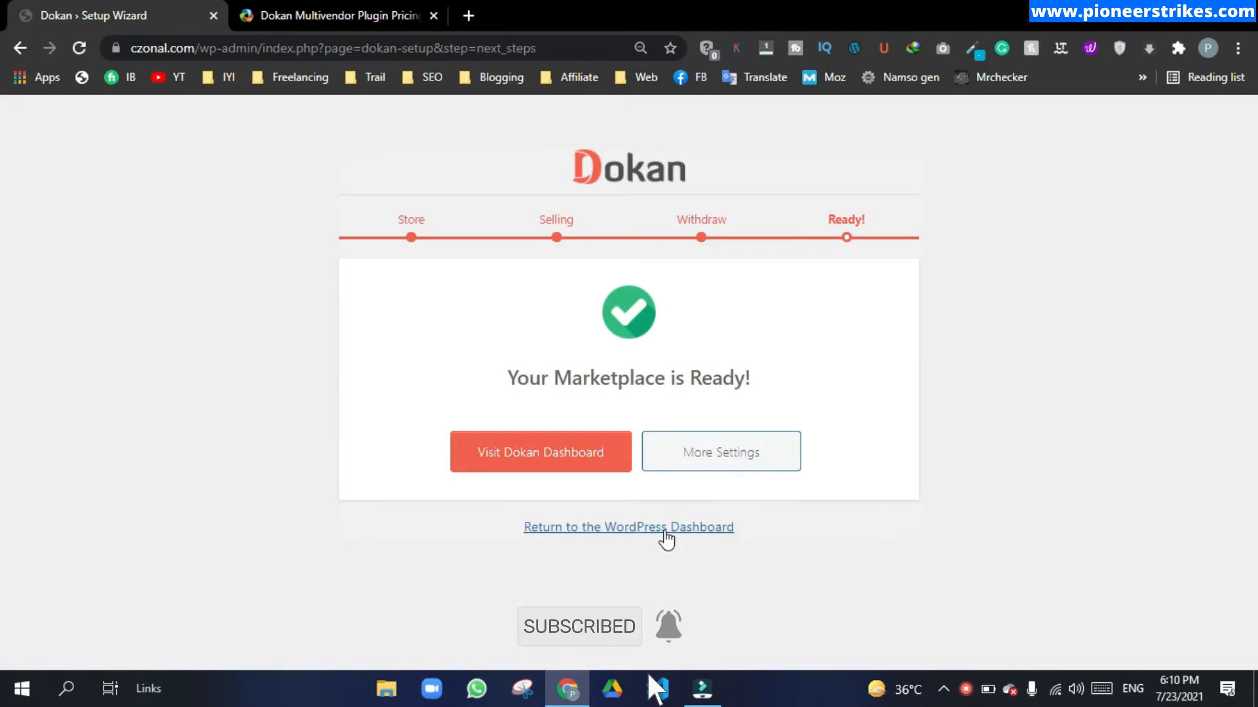
Step: On the Dokan dashboard, allow both data-tracking notices and dismiss the subscription and Summer Sale promos
left_click(606, 529)
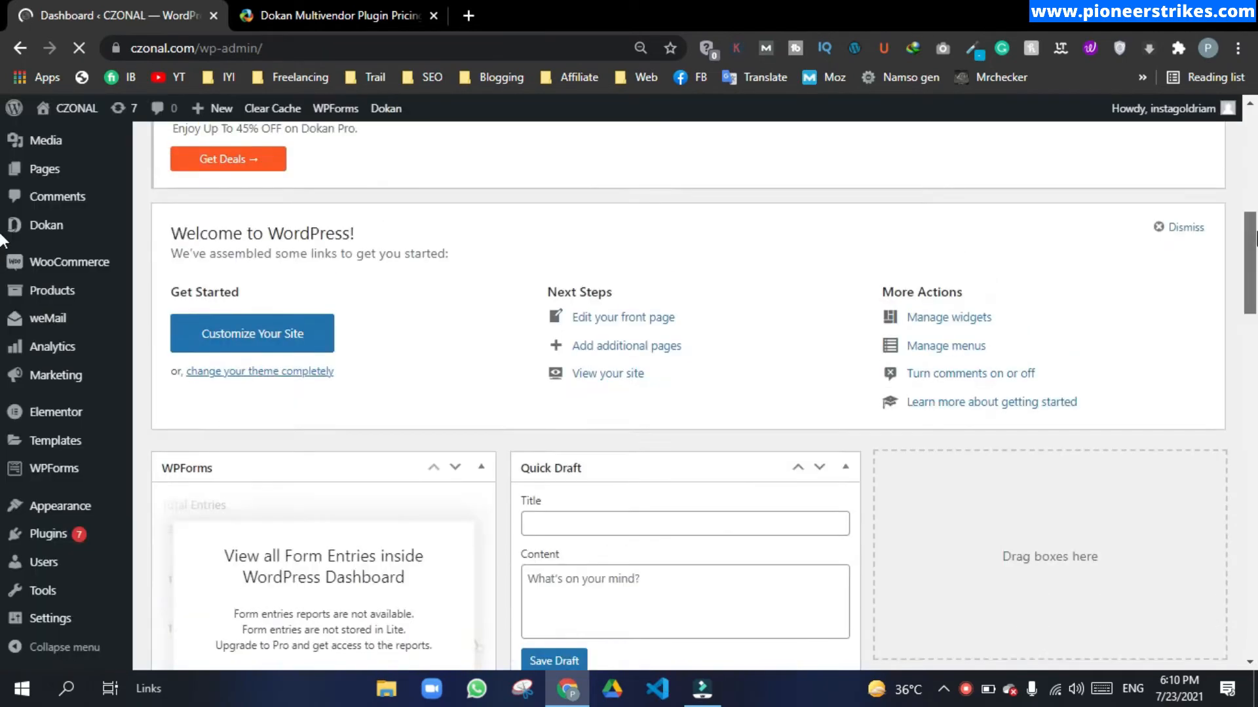
scroll(4, 237, "up", 6)
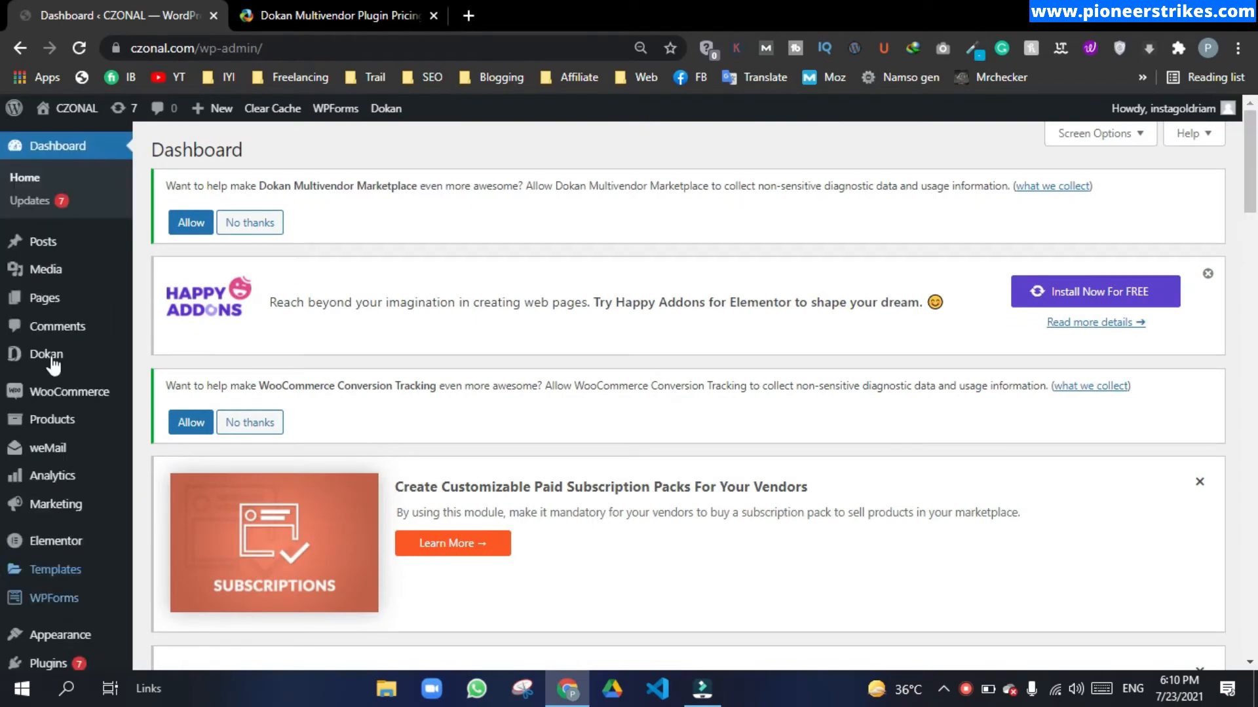
mouse_move(54, 368)
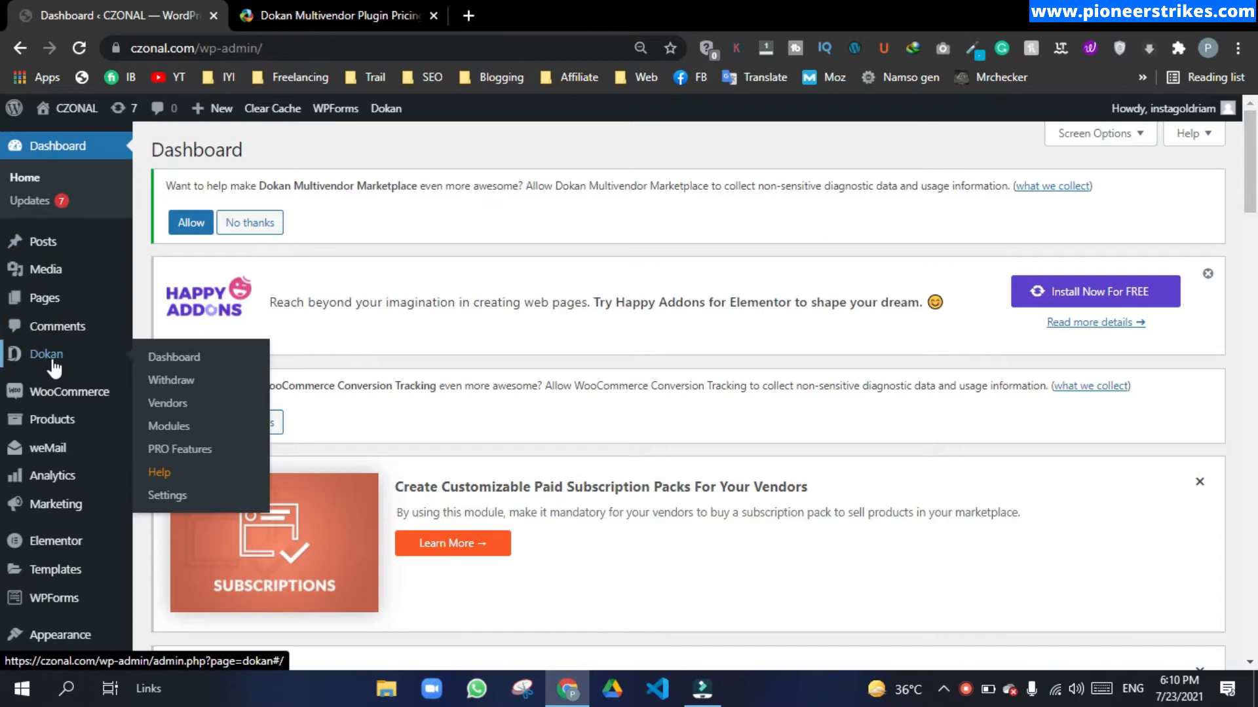
left_click(160, 358)
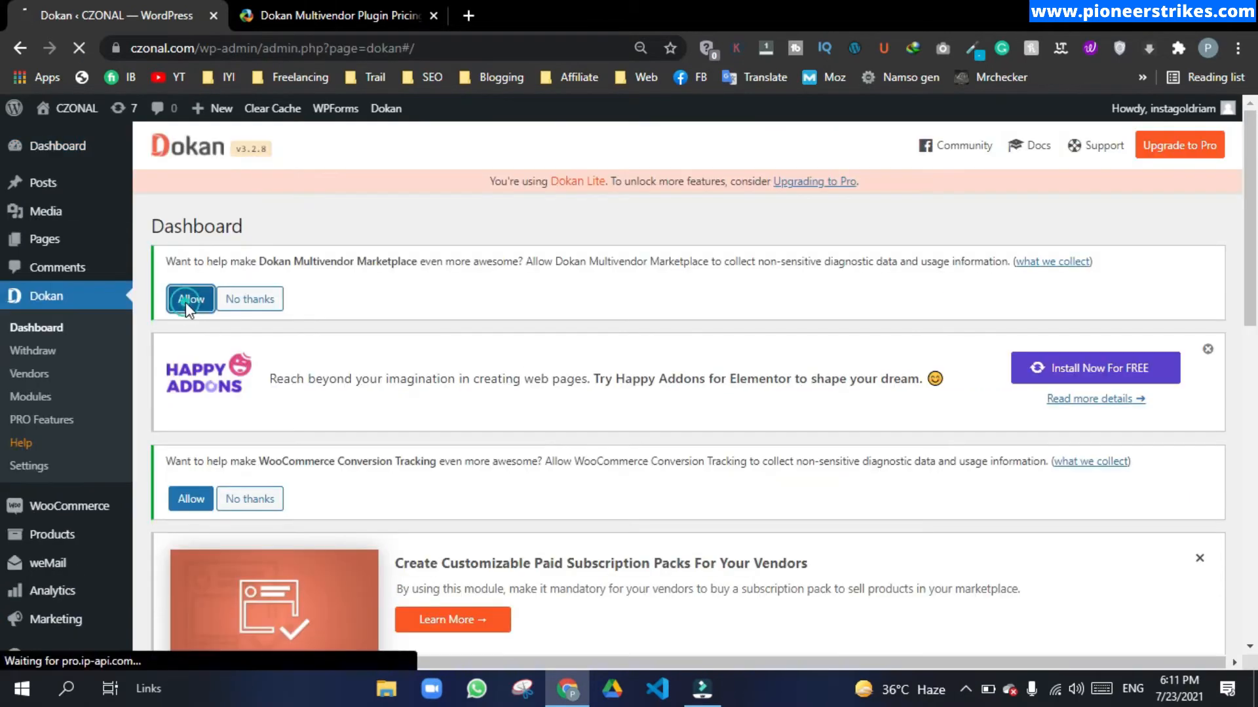
left_click(187, 303)
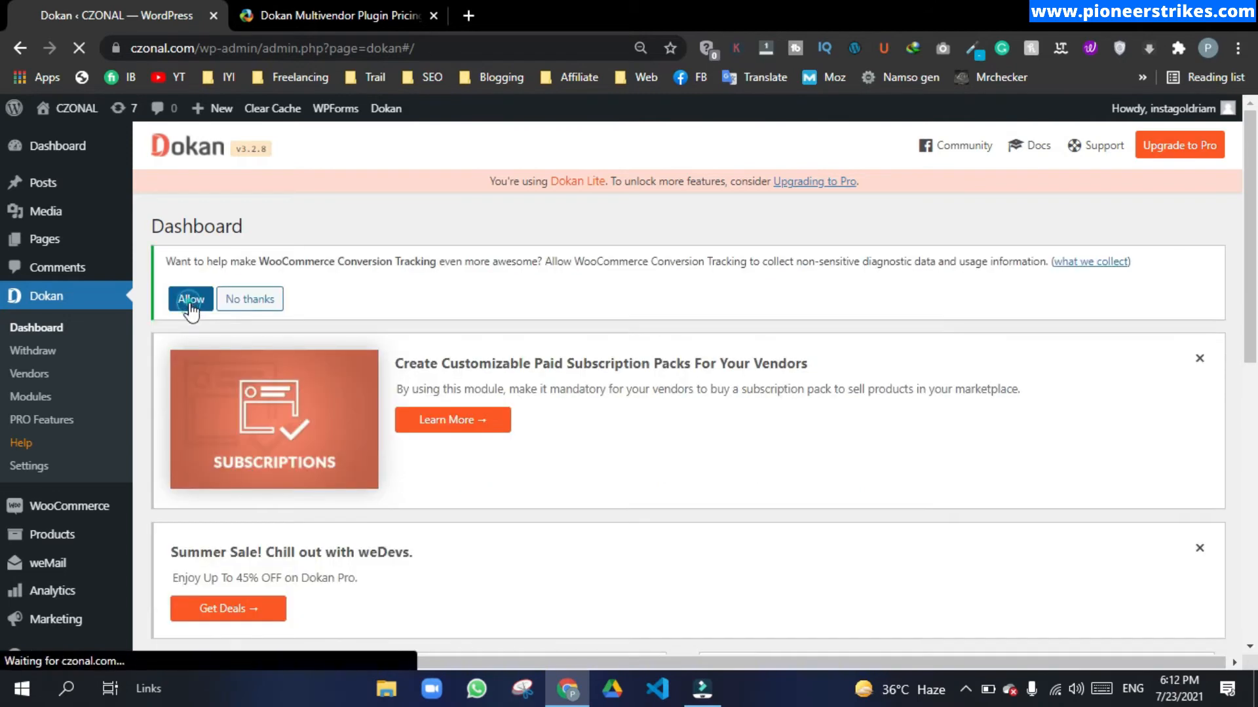
left_click(190, 302)
left_click(1202, 274)
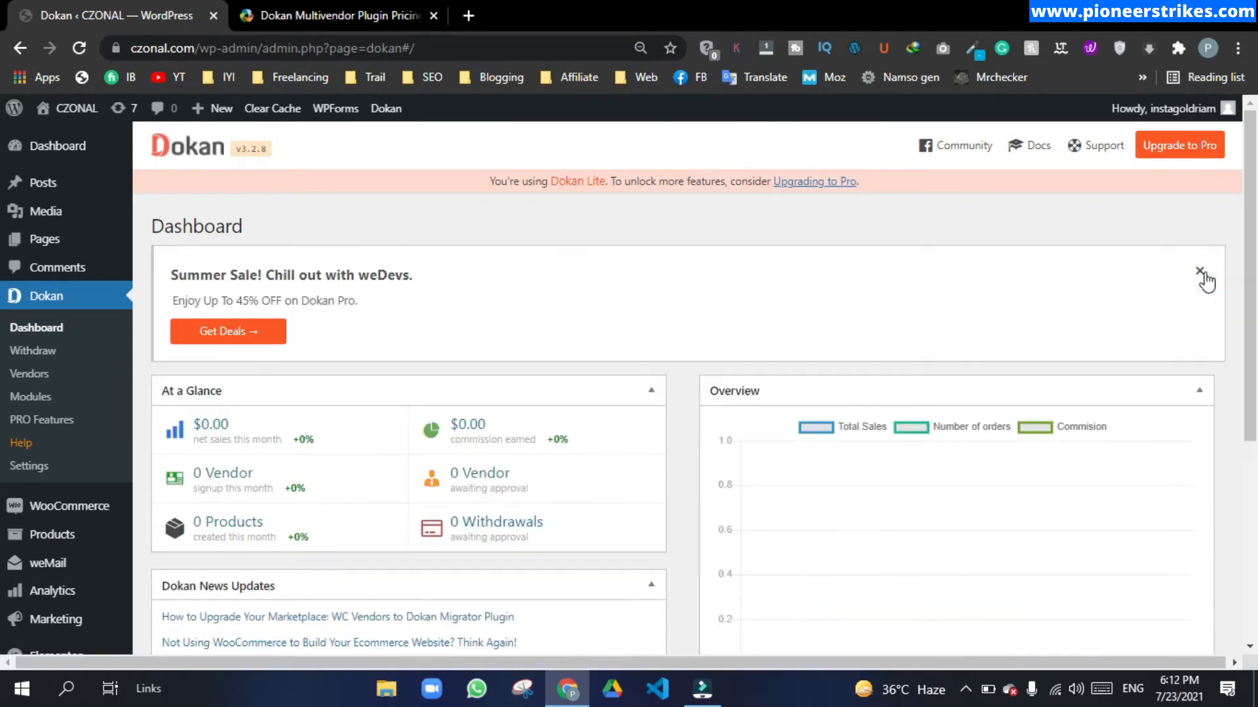
left_click(1200, 279)
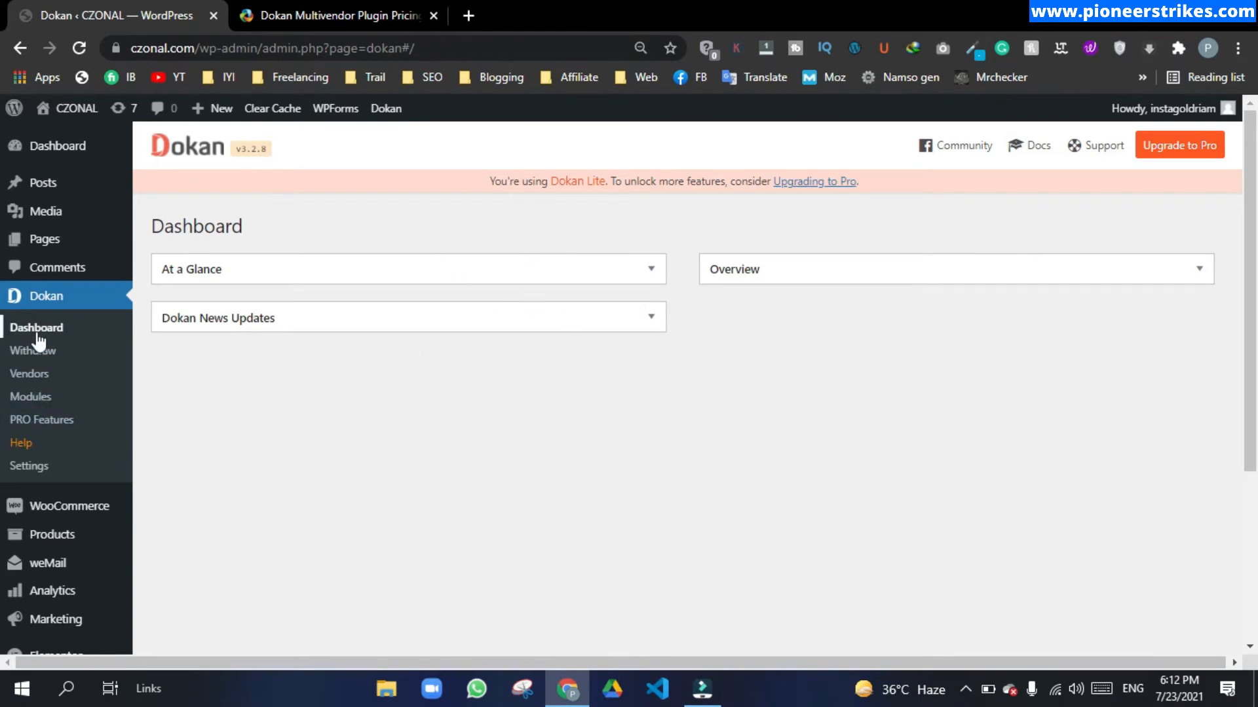
Step: Browse Dokan Settings' Selling Options, Withdraw Options and Page Settings sections
left_click(36, 465)
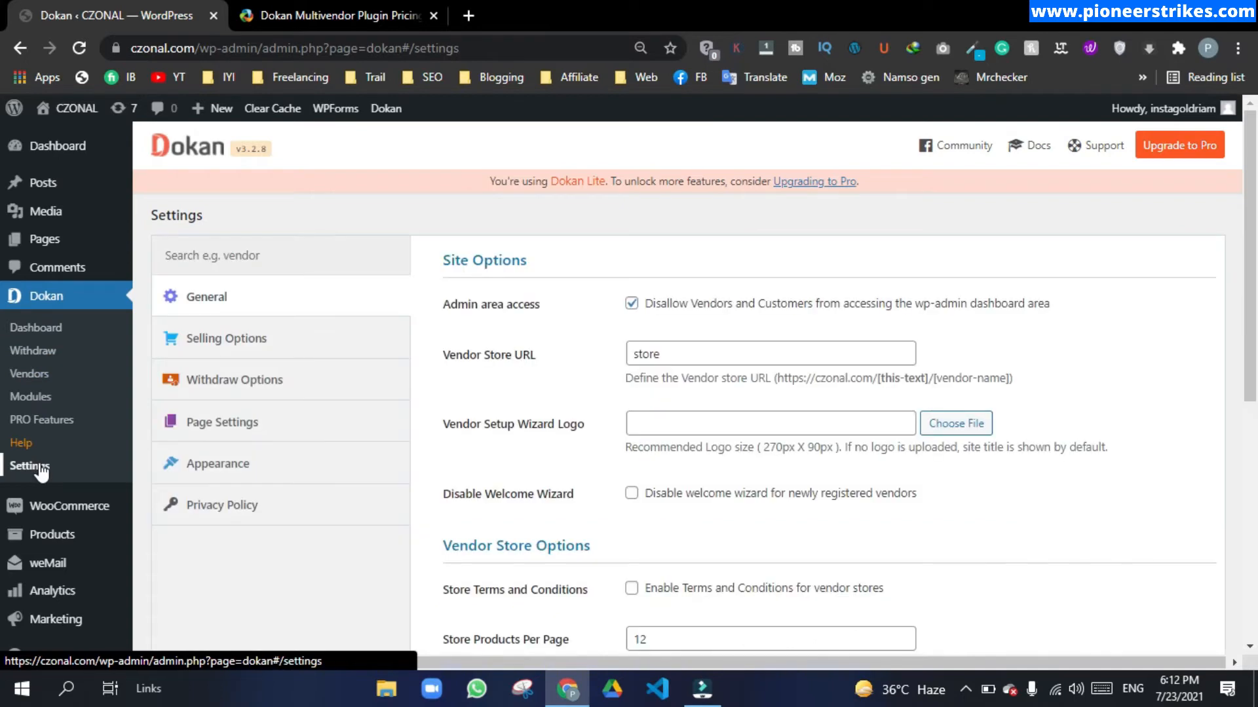
scroll(1, 230, "down", 4)
scroll(2, 229, "up", 4)
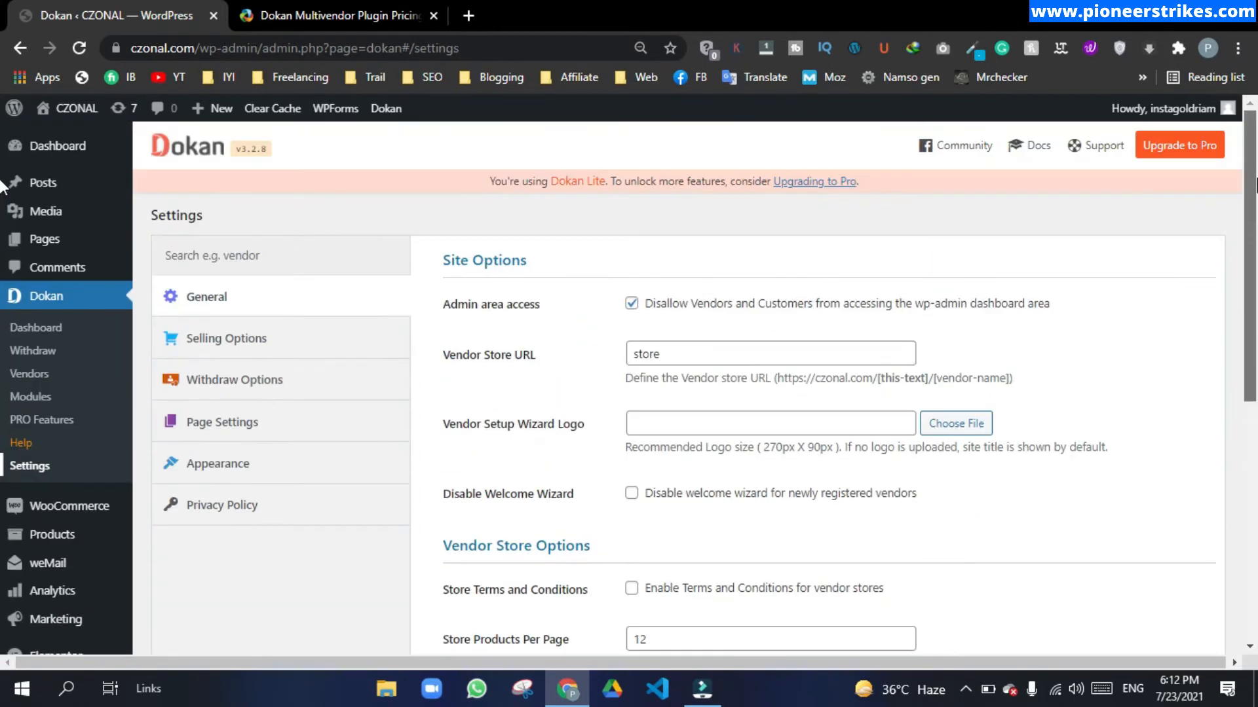
left_click(218, 341)
left_click(237, 380)
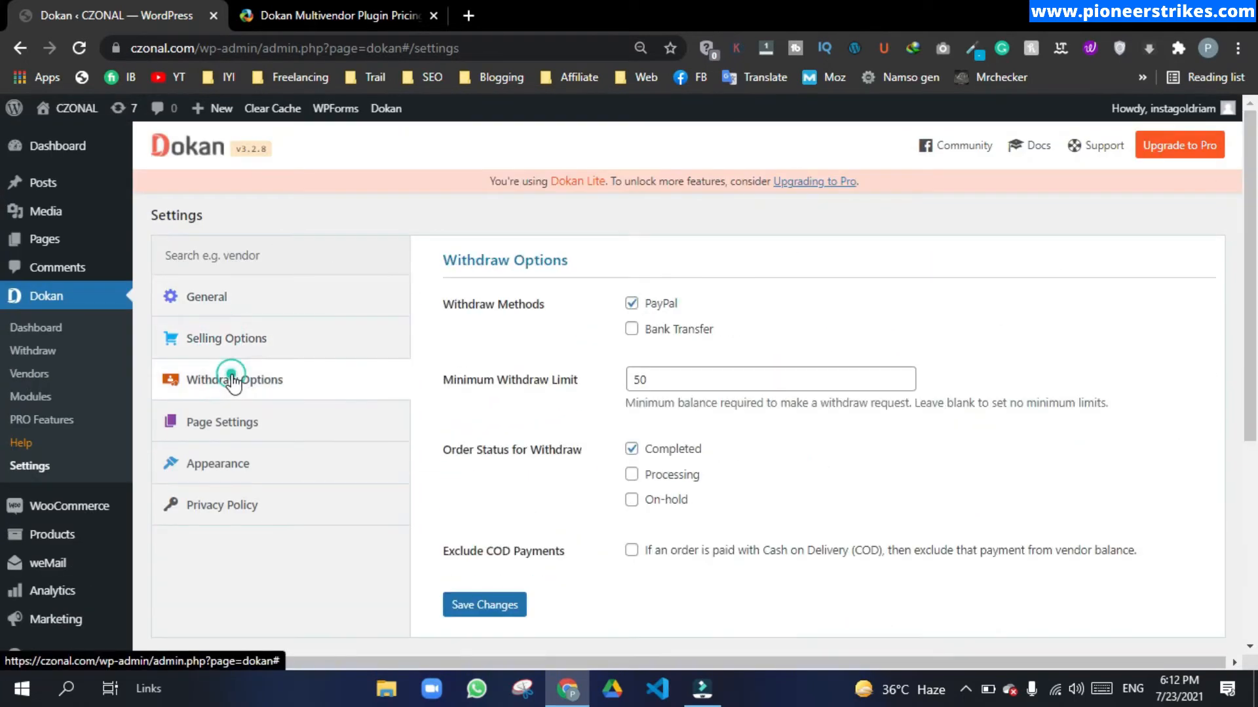
left_click(235, 424)
scroll(177, 276, "down", 1)
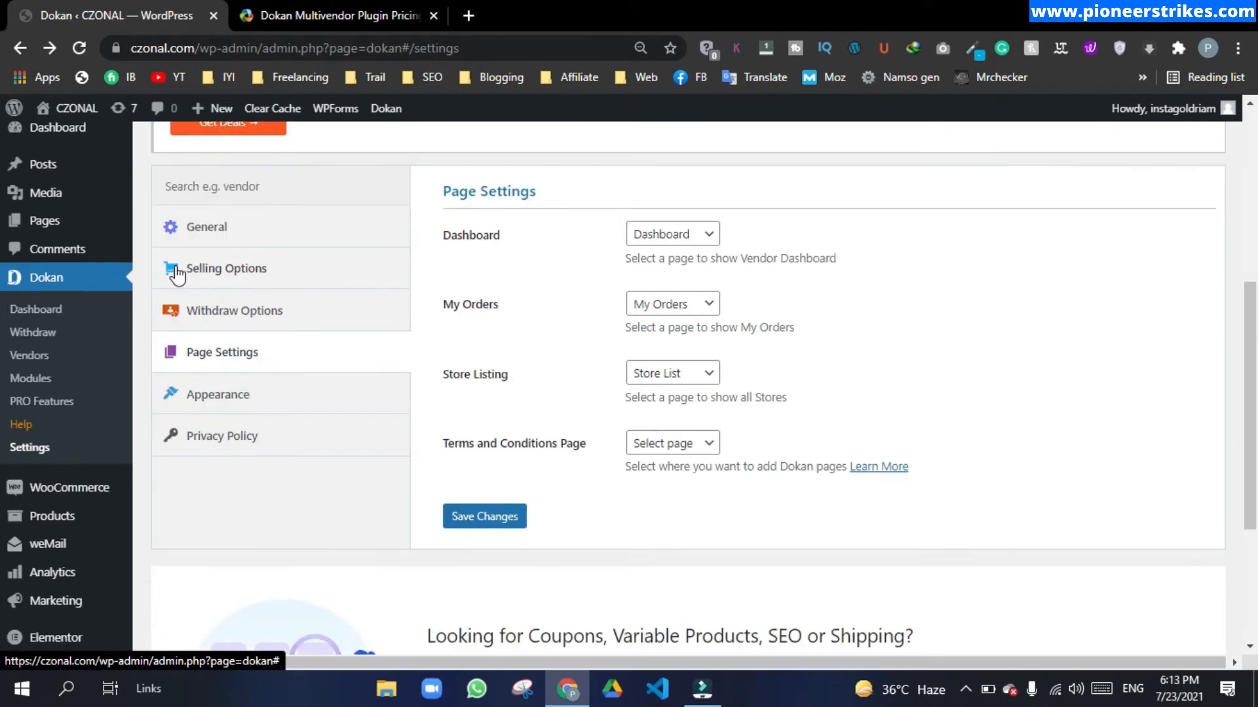
left_click(44, 223)
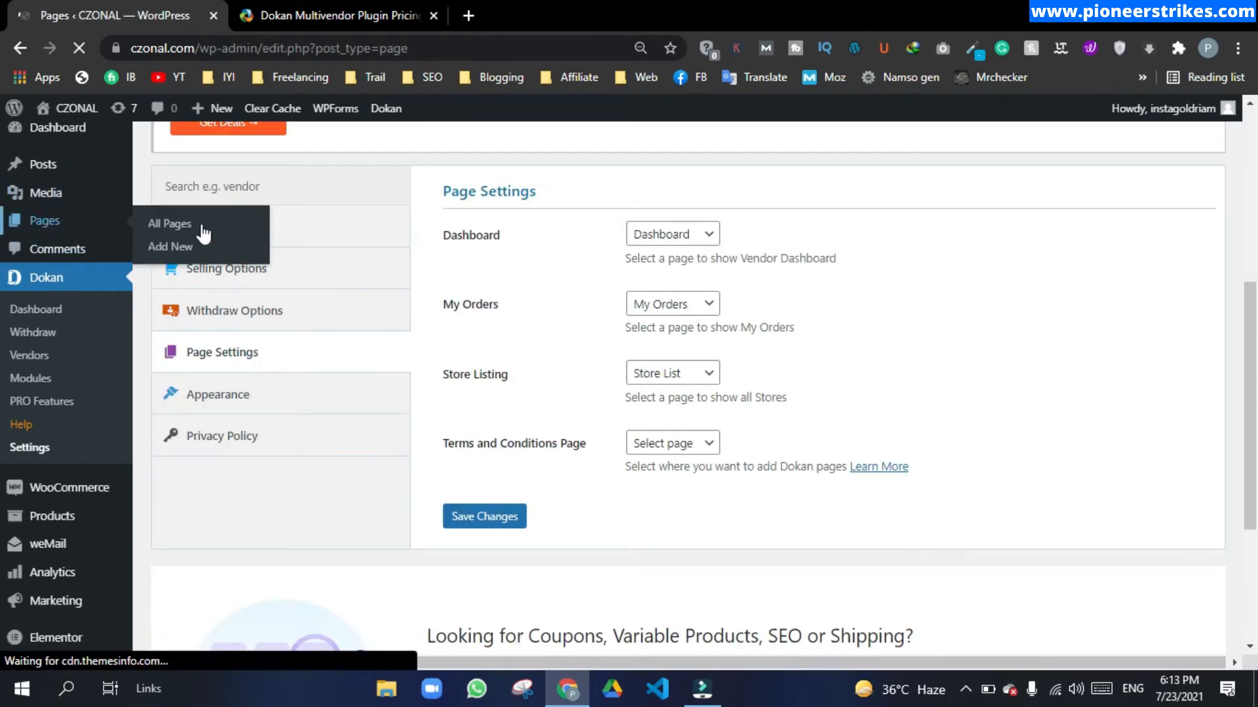
Step: Open the Dashboard, My account, My Orders and Store List pages in new tabs
scroll(314, 393, "down", 2)
right_click(314, 413)
left_click(405, 429)
scroll(327, 419, "down", 2)
right_click(315, 412)
left_click(406, 430)
right_click(316, 460)
left_click(412, 483)
scroll(411, 485, "down", 2)
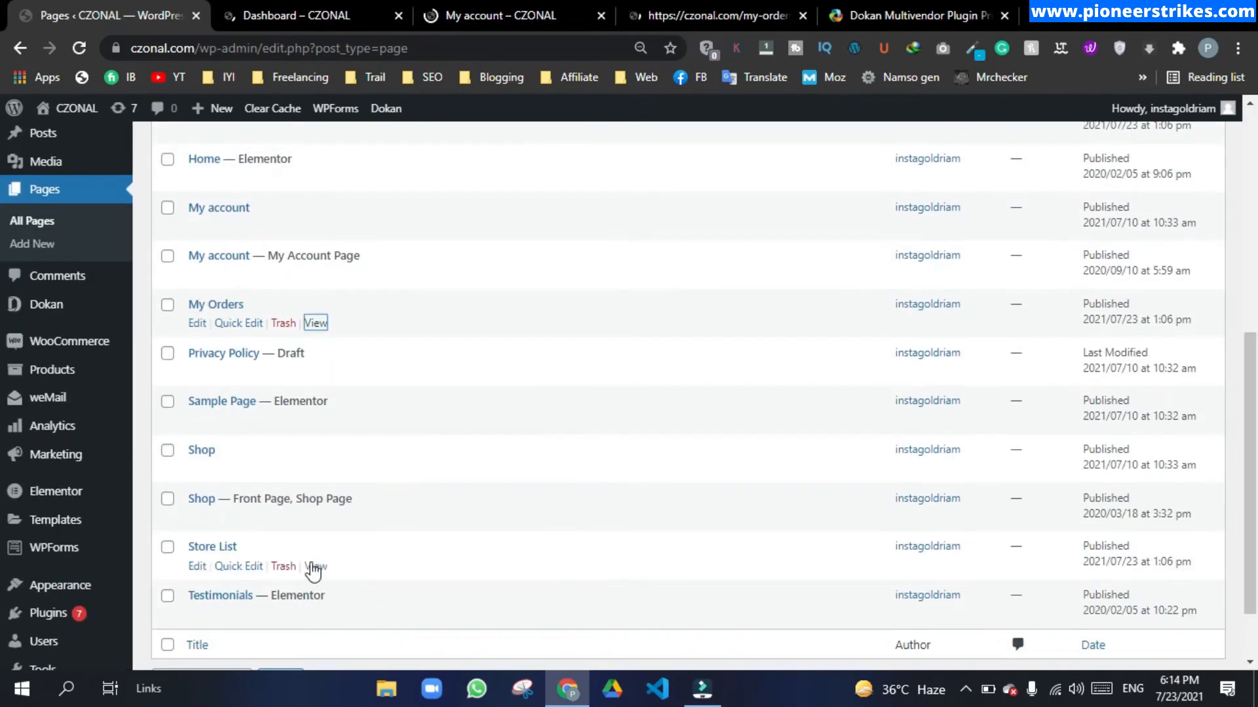
right_click(313, 569)
left_click(399, 380)
scroll(364, 429, "up", 7)
Step: Review the vendor Dashboard's $0.00 sales and selling-disabled error, then the Products page
left_click_drag(1250, 216, 1250, 328)
left_click(279, 16)
scroll(454, 173, "down", 4)
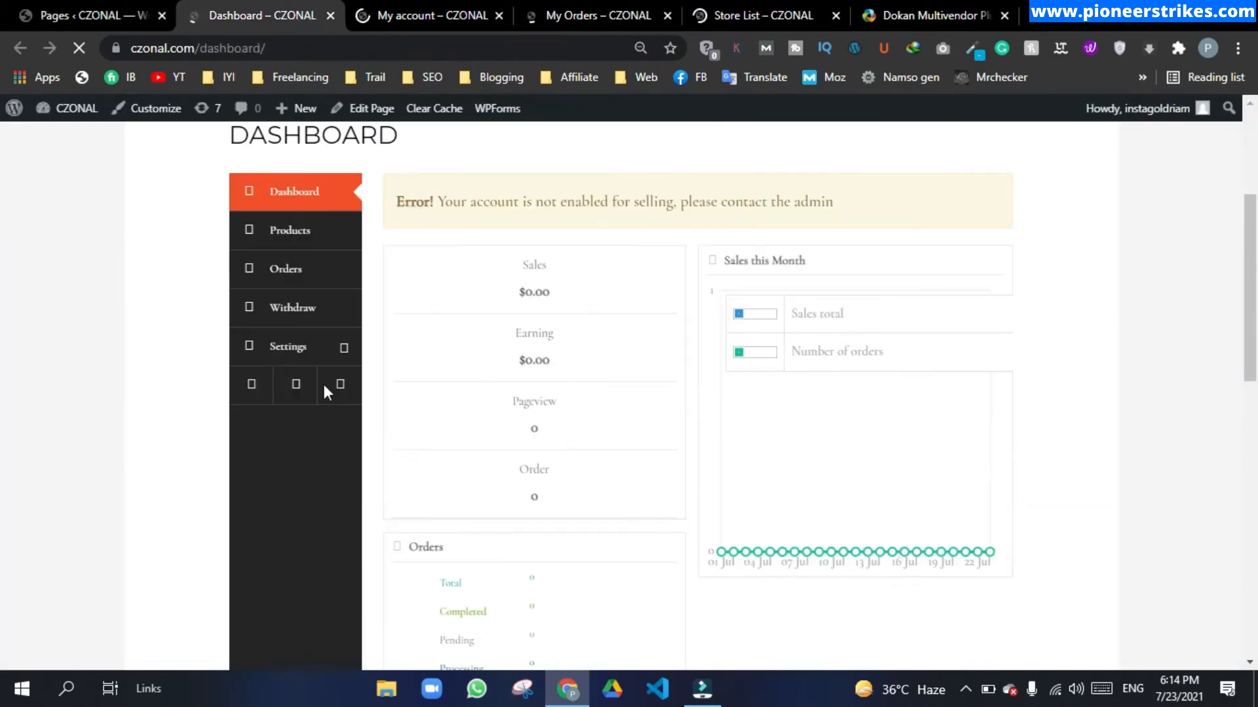
left_click_drag(396, 202, 887, 202)
left_click(886, 201)
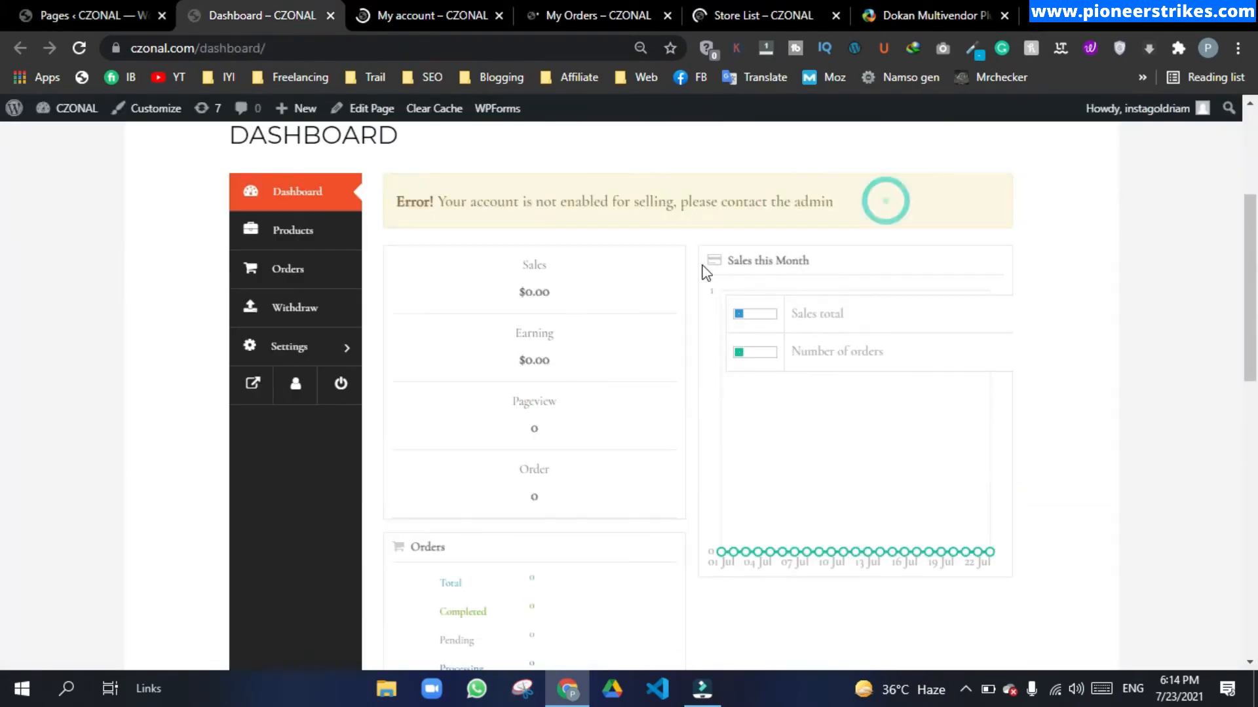
left_click(307, 244)
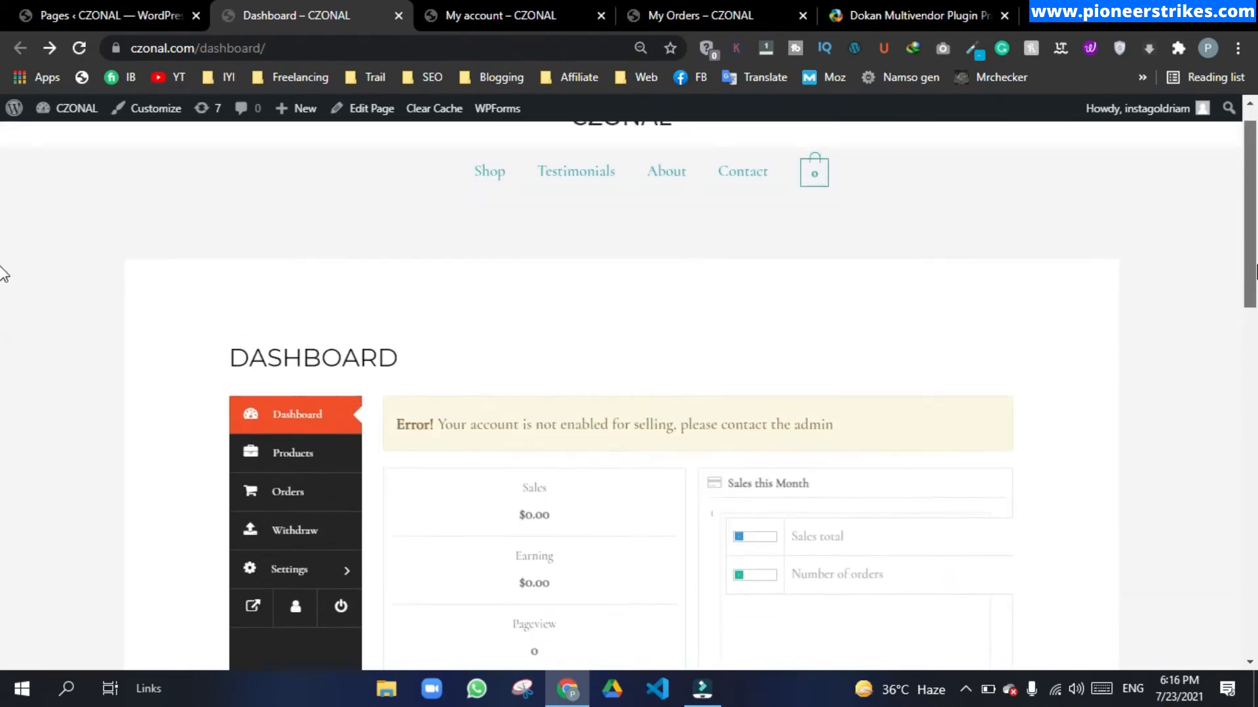
scroll(2, 273, "down", 3)
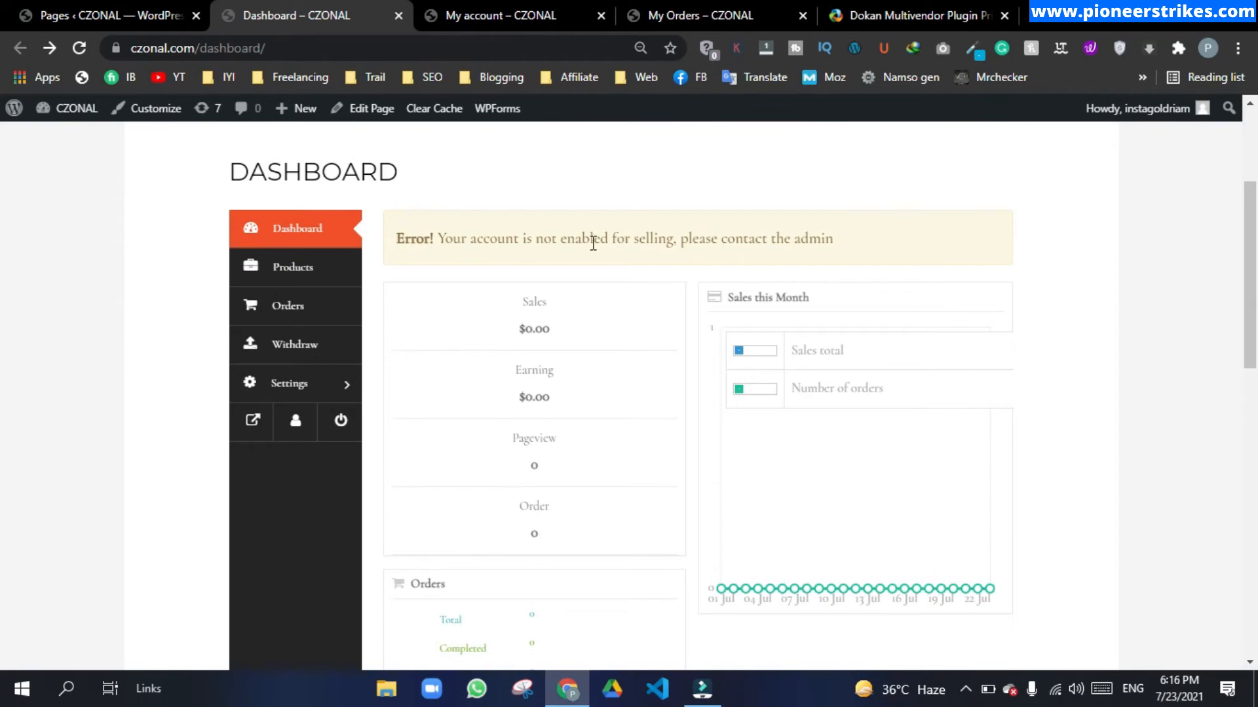
Step: Log out and load czonal.com/dashboard/ in a new tab
mouse_move(1146, 108)
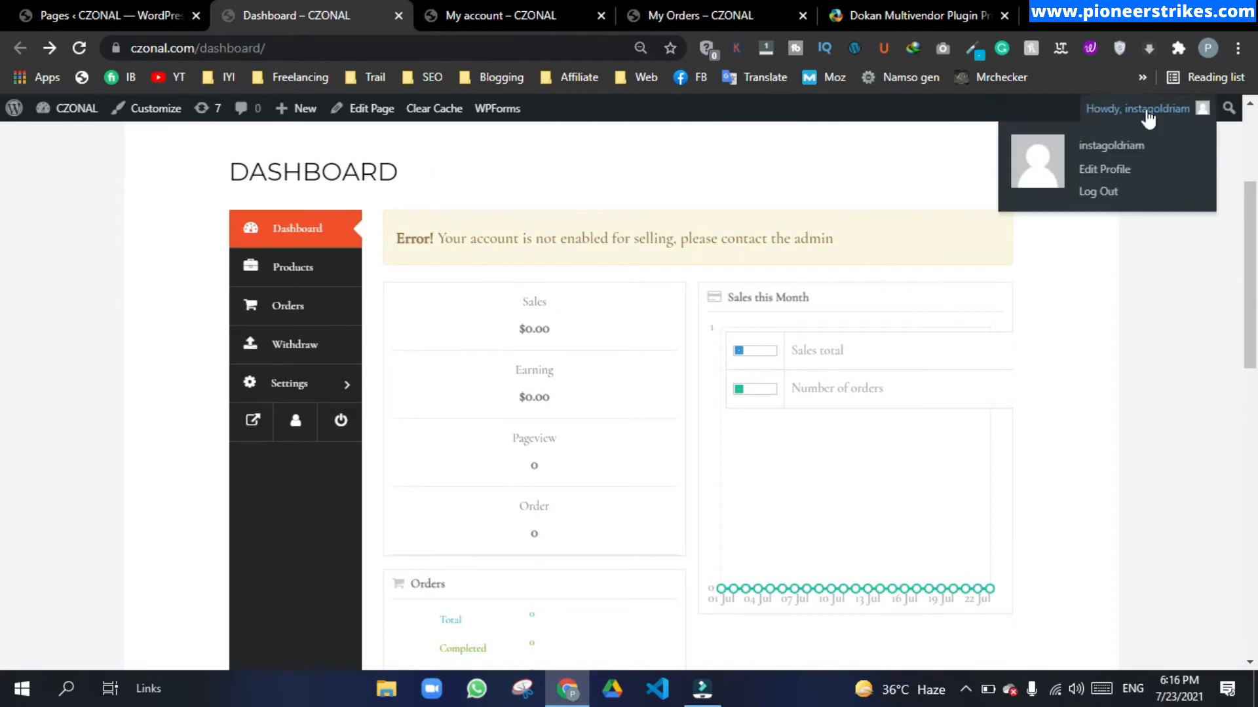
left_click(1106, 190)
left_click(1044, 18)
type("czon")
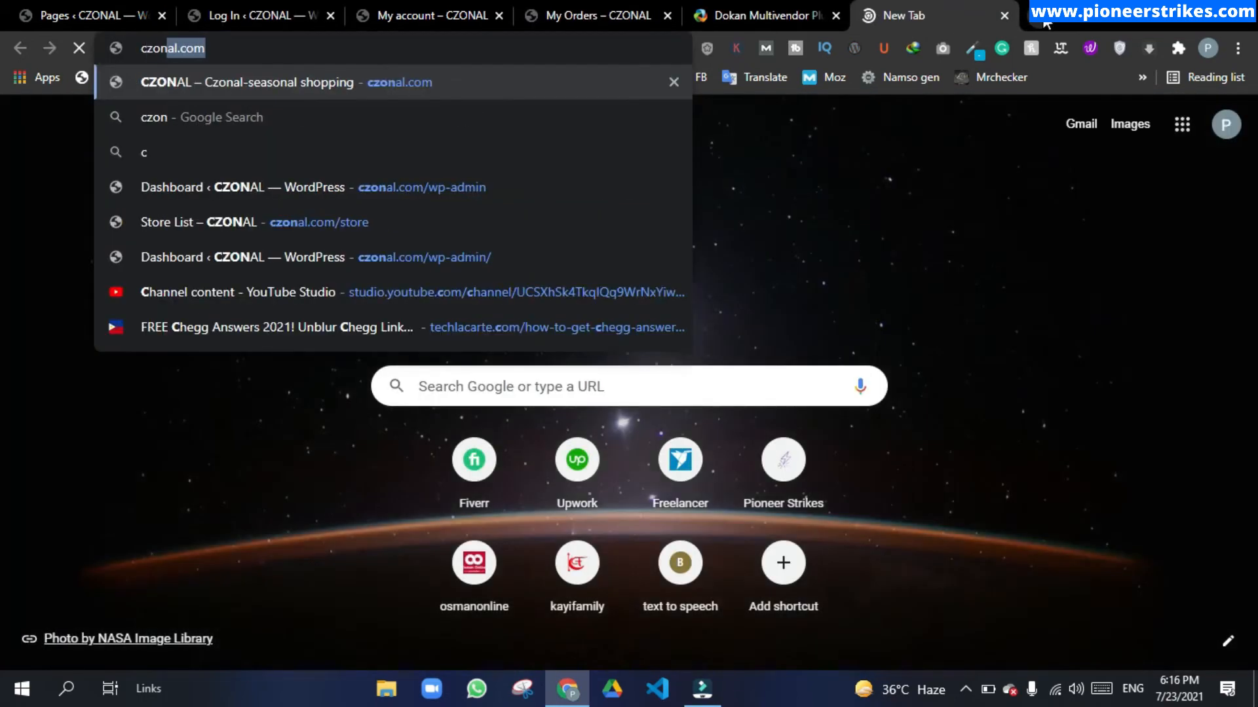
type("al.com/dashb")
key("Down")
key("Down")
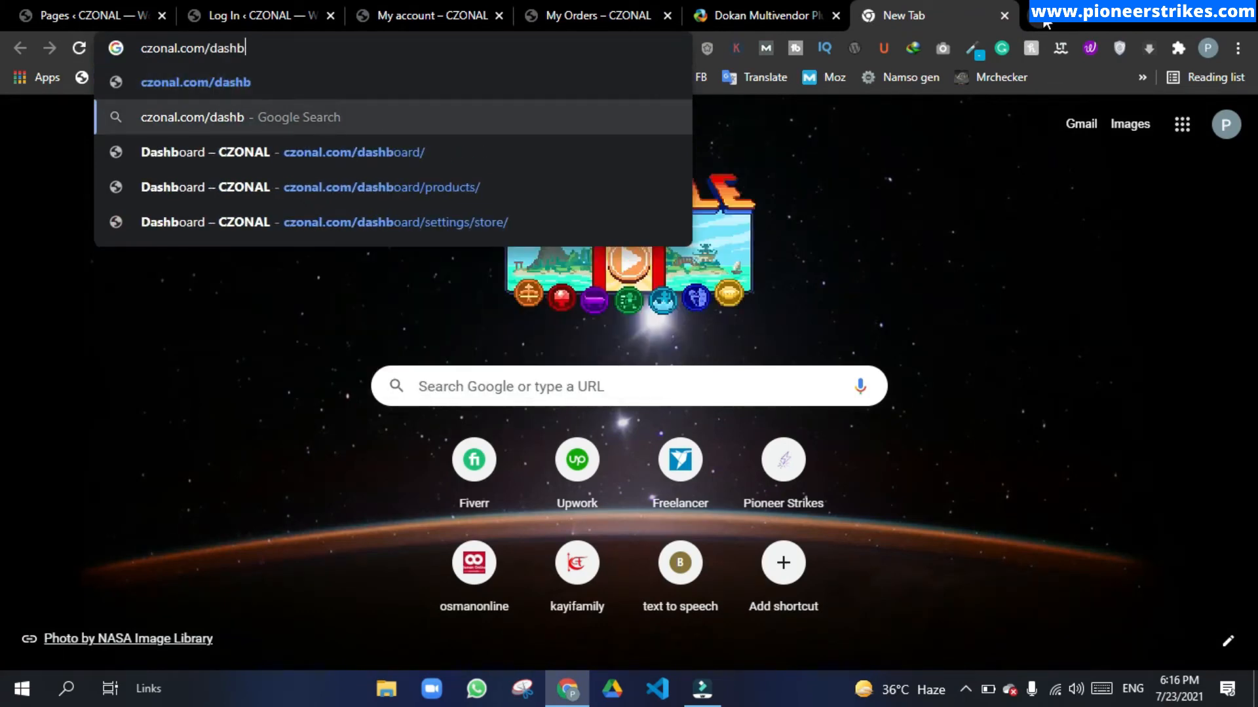
key("Return")
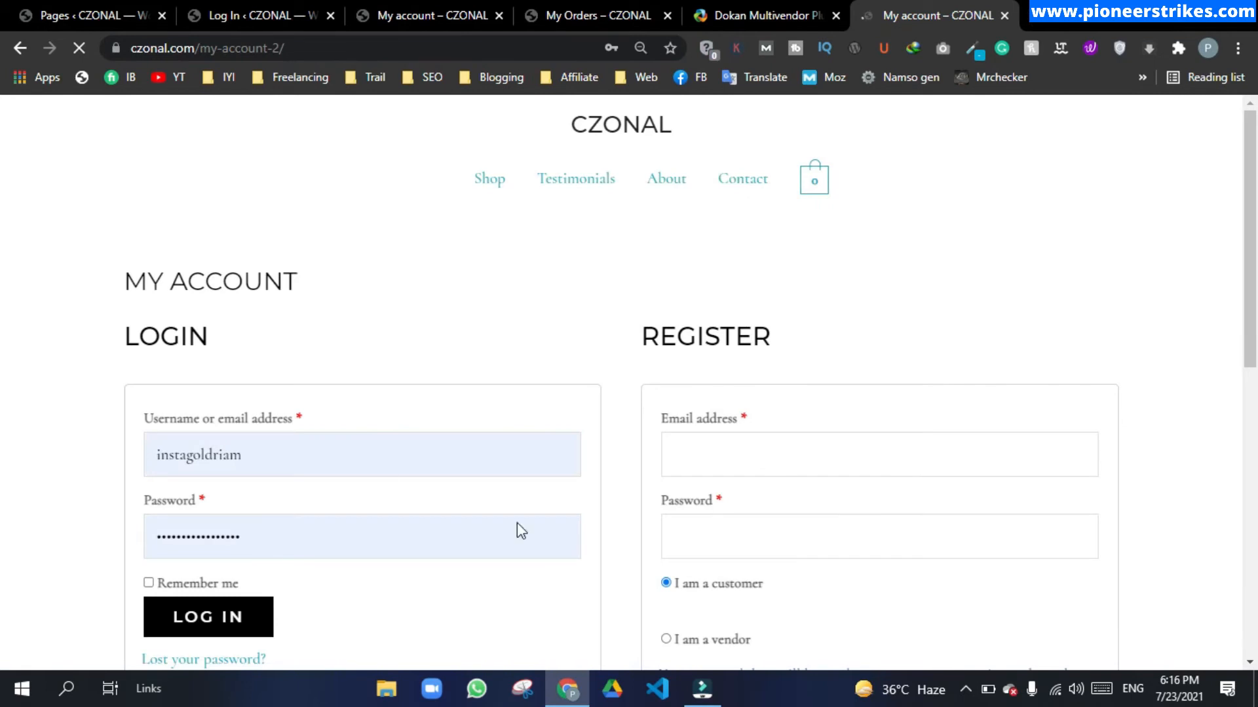
left_click_drag(1256, 224, 1256, 276)
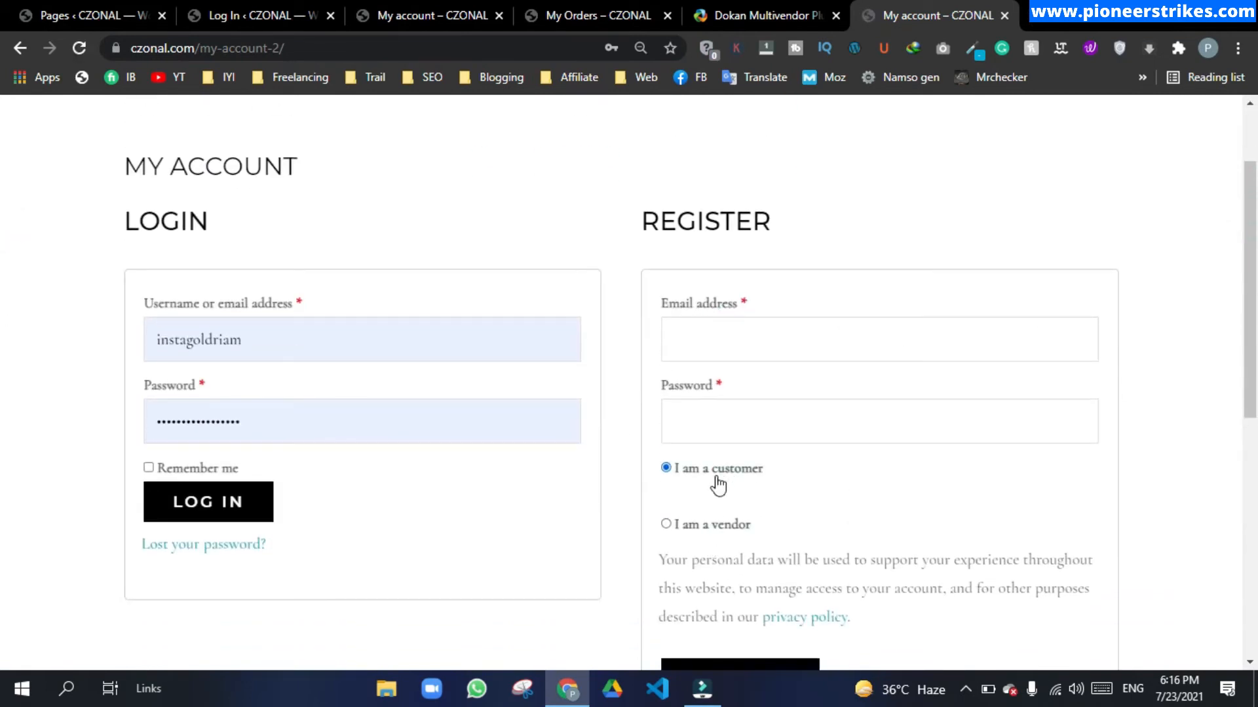
Step: Choose I am a vendor and enter the saved e-mail, a password and the first name
left_click(712, 526)
left_click_drag(1256, 210, 1256, 221)
left_click(705, 309)
type("kas")
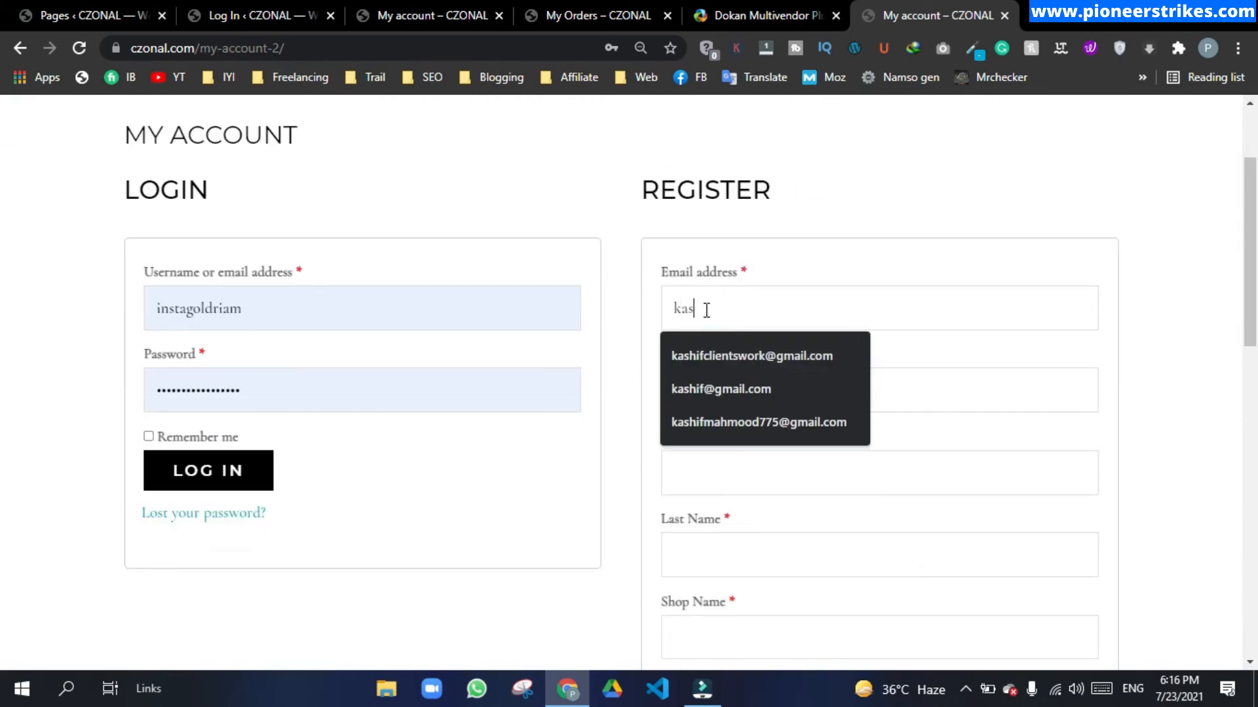
left_click(729, 356)
left_click(731, 371)
type("********")
scroll(731, 371, "down", 3)
key("Tab")
key("Tab")
Step: Complete the last name and shop name, then start the store wizard with Show email address ticked
key("Tab")
type("kashif")
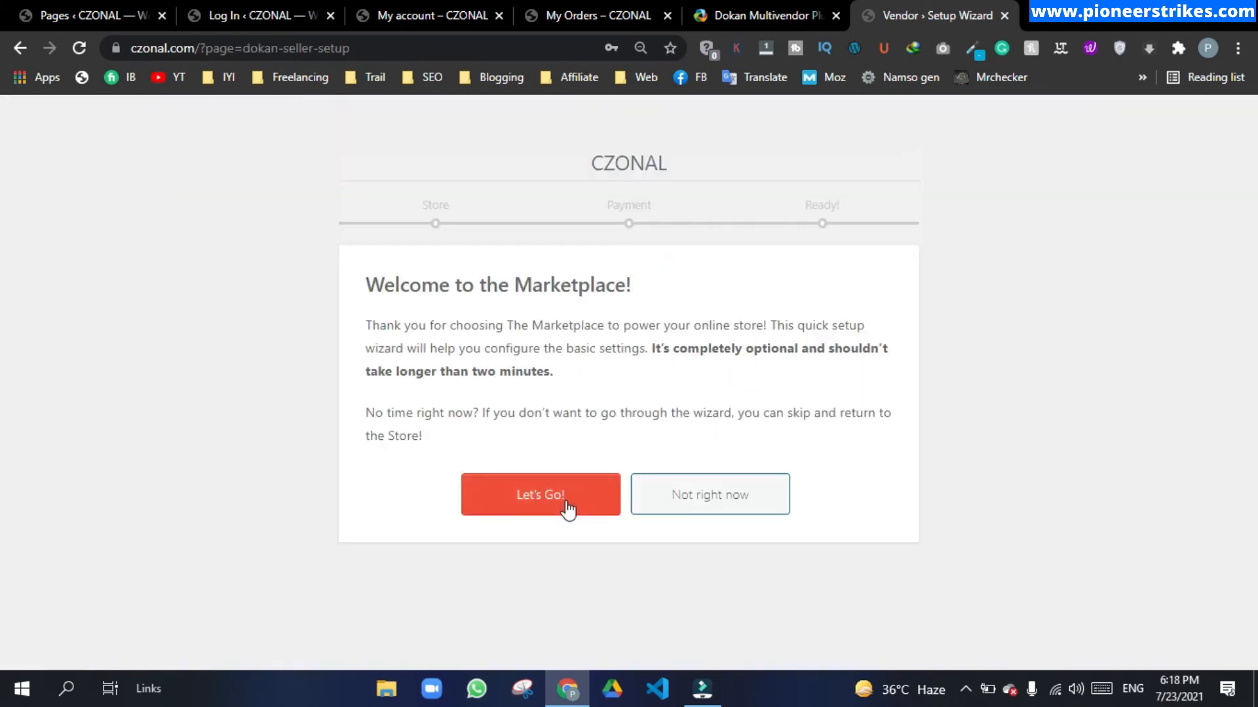
left_click(570, 587)
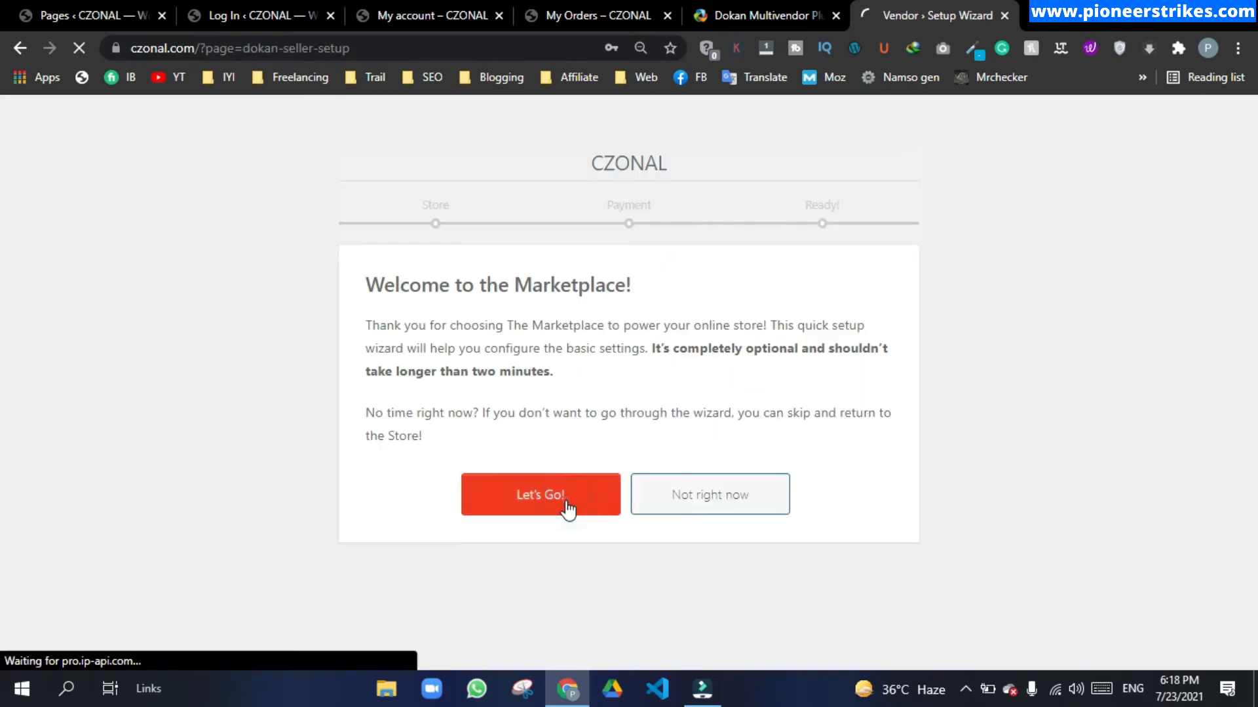
left_click(713, 264)
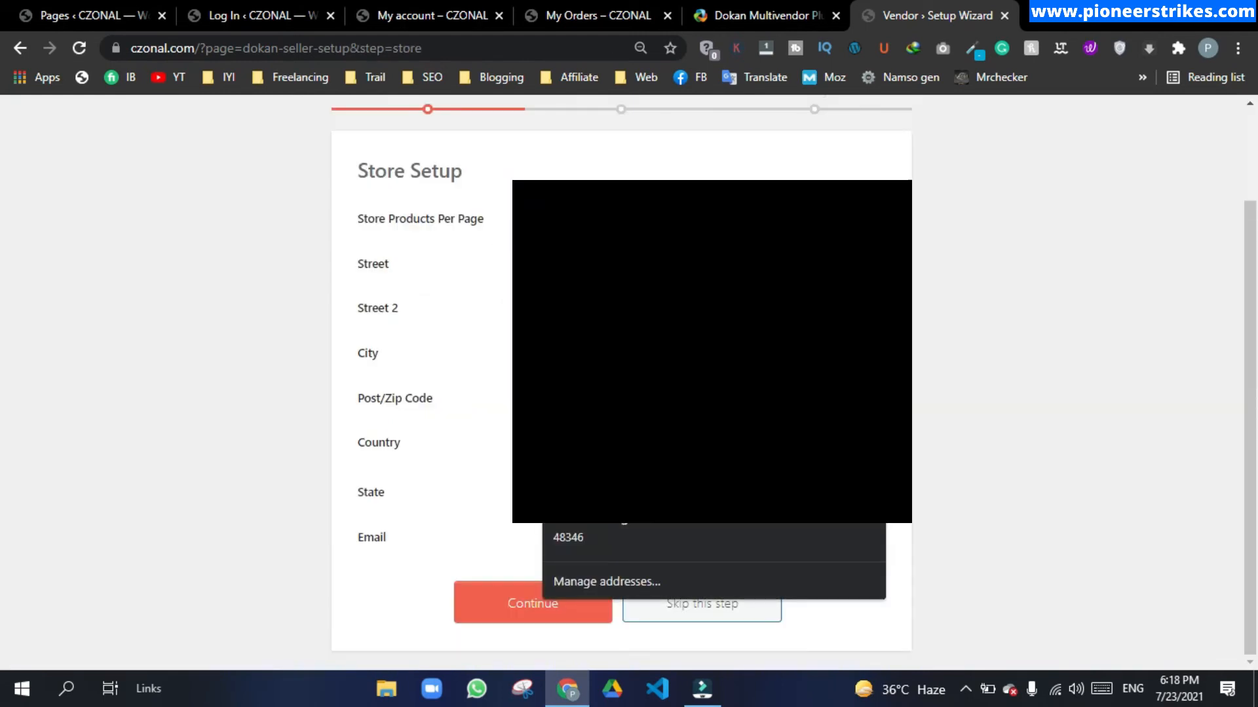
left_click(712, 264)
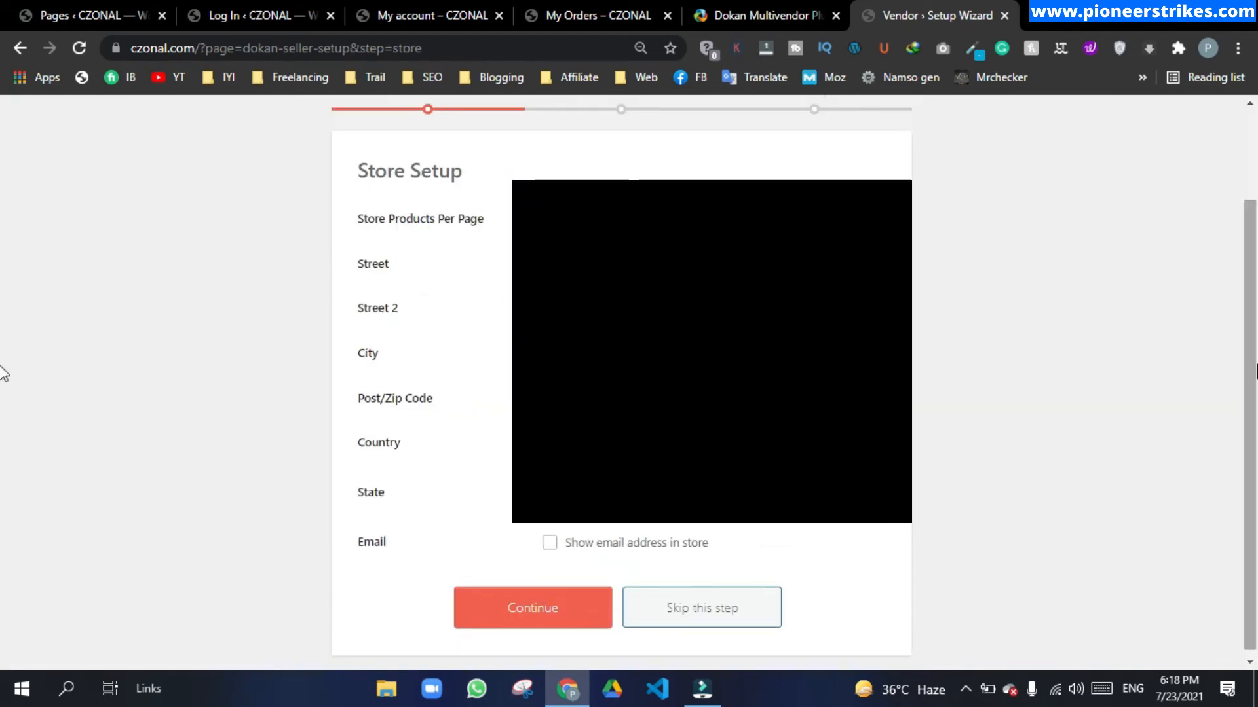
left_click(609, 542)
Step: Keep the existing PayPal e-mail for payments and proceed to the store dashboard
left_click(533, 603)
left_click_drag(781, 345, 533, 357)
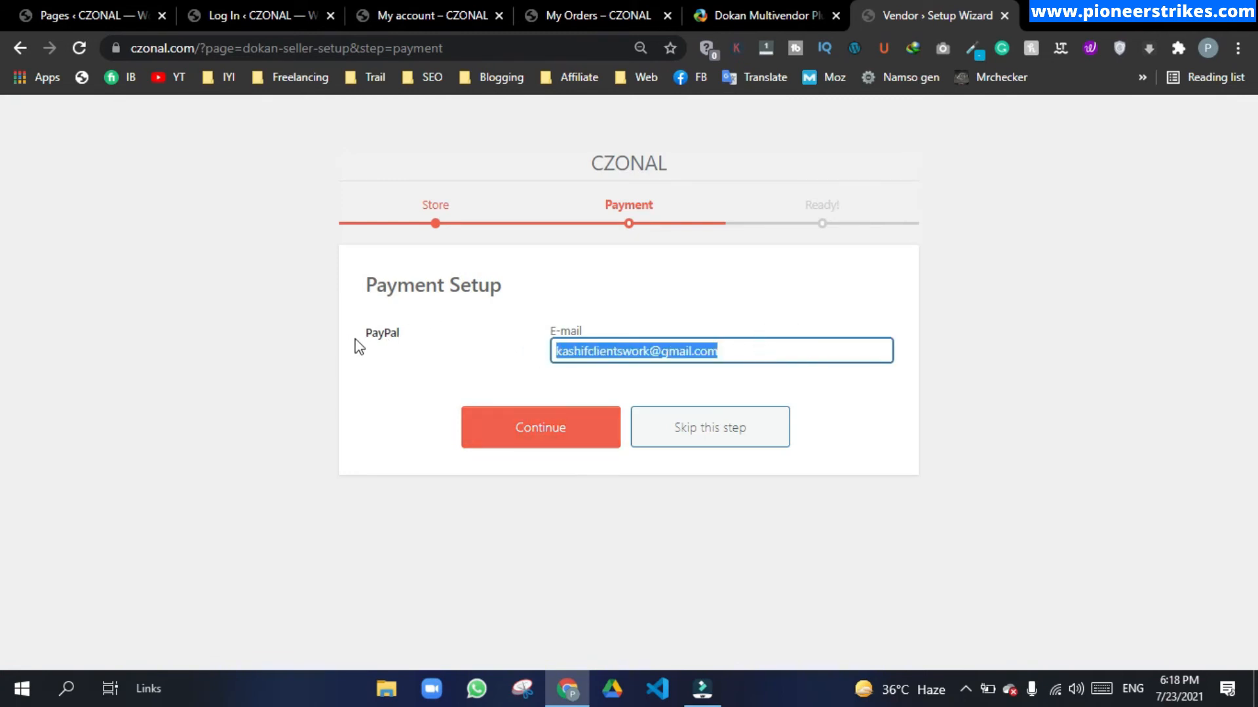
left_click_drag(365, 336, 422, 340)
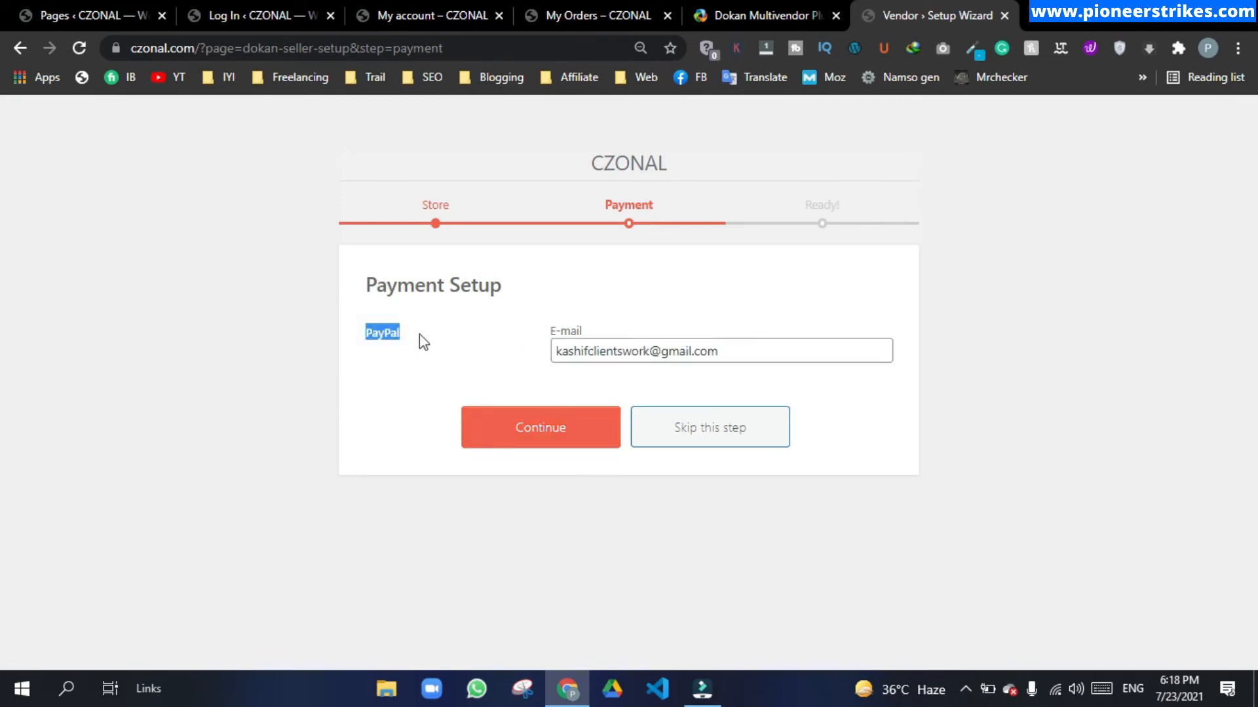
left_click_drag(789, 348, 553, 351)
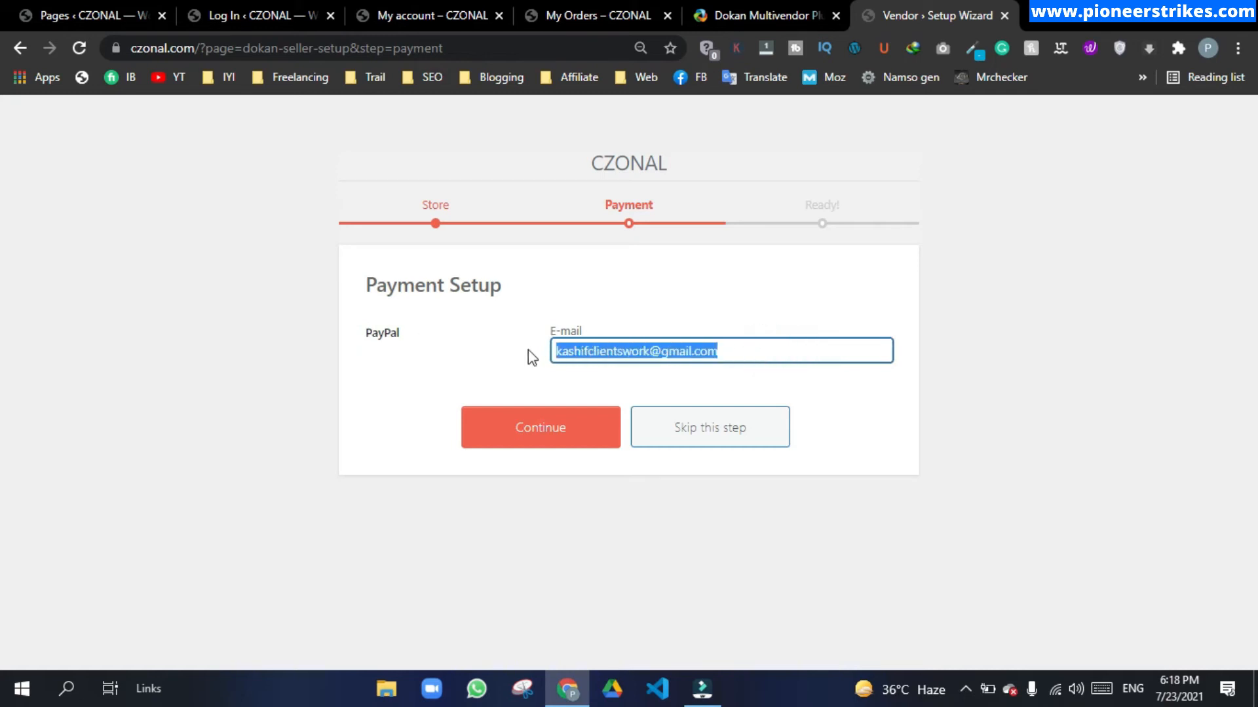
left_click(613, 443)
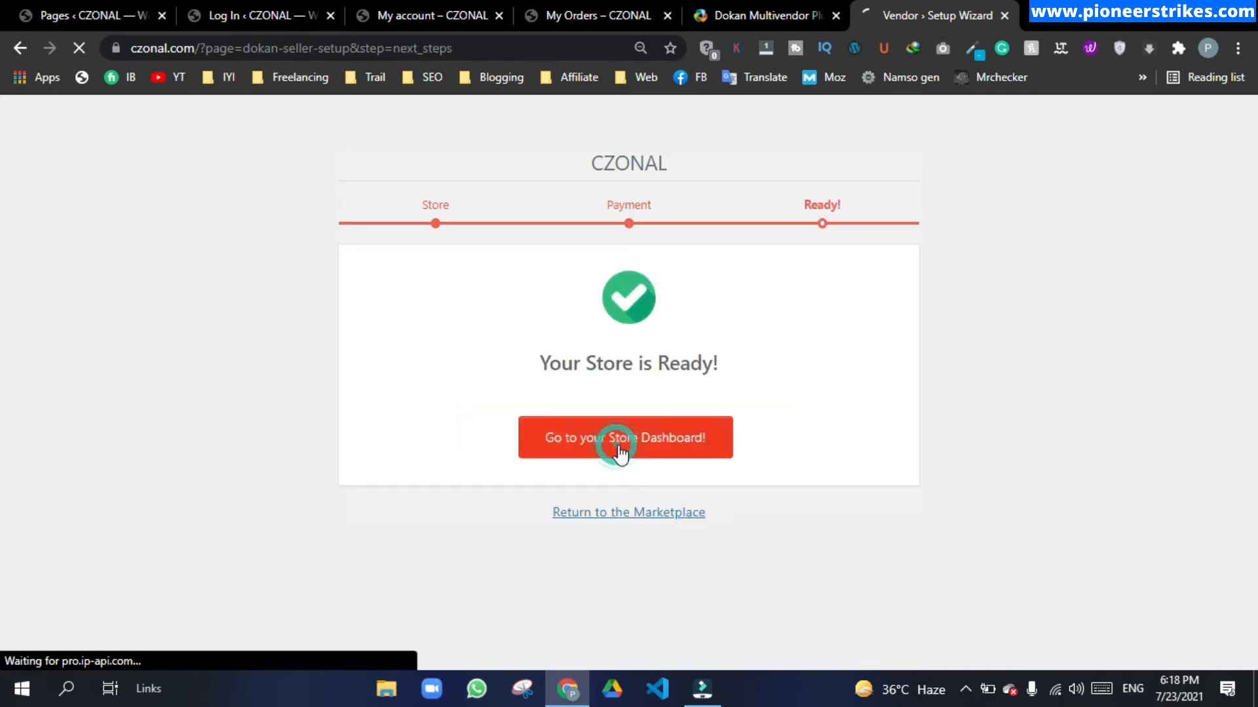
left_click(625, 452)
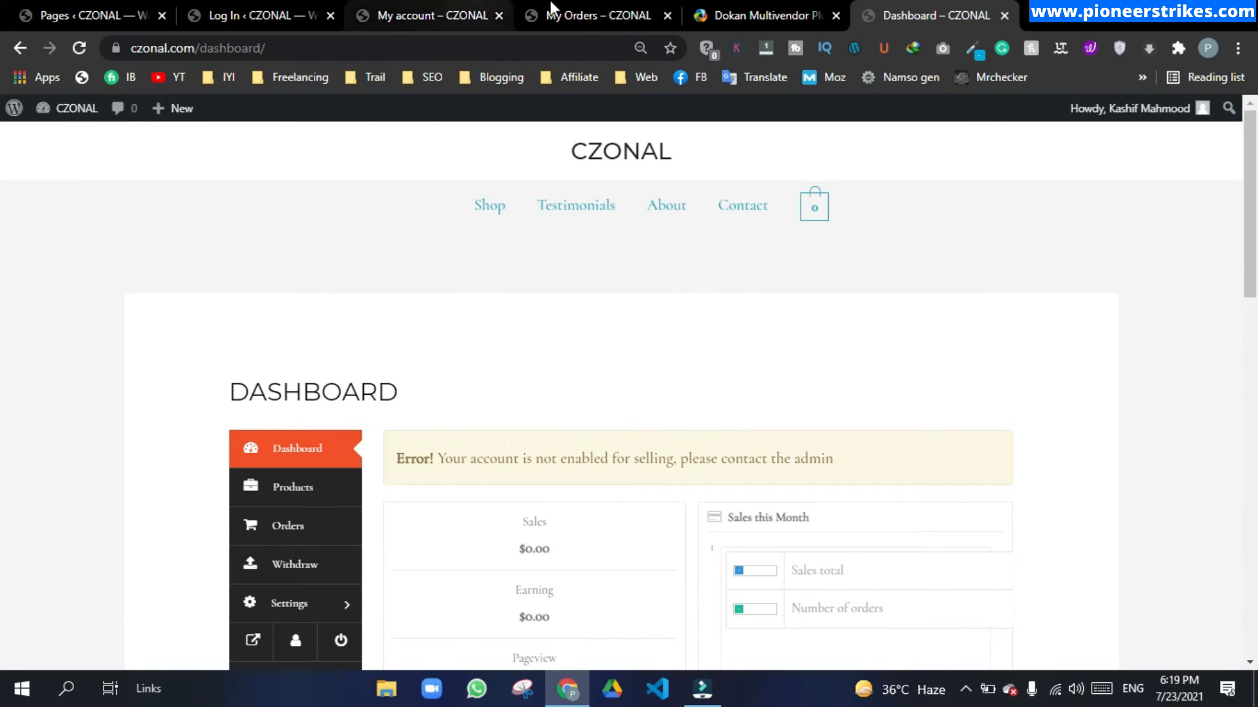
Step: Log out of the vendor account and log back in as the administrator
left_click(517, 8)
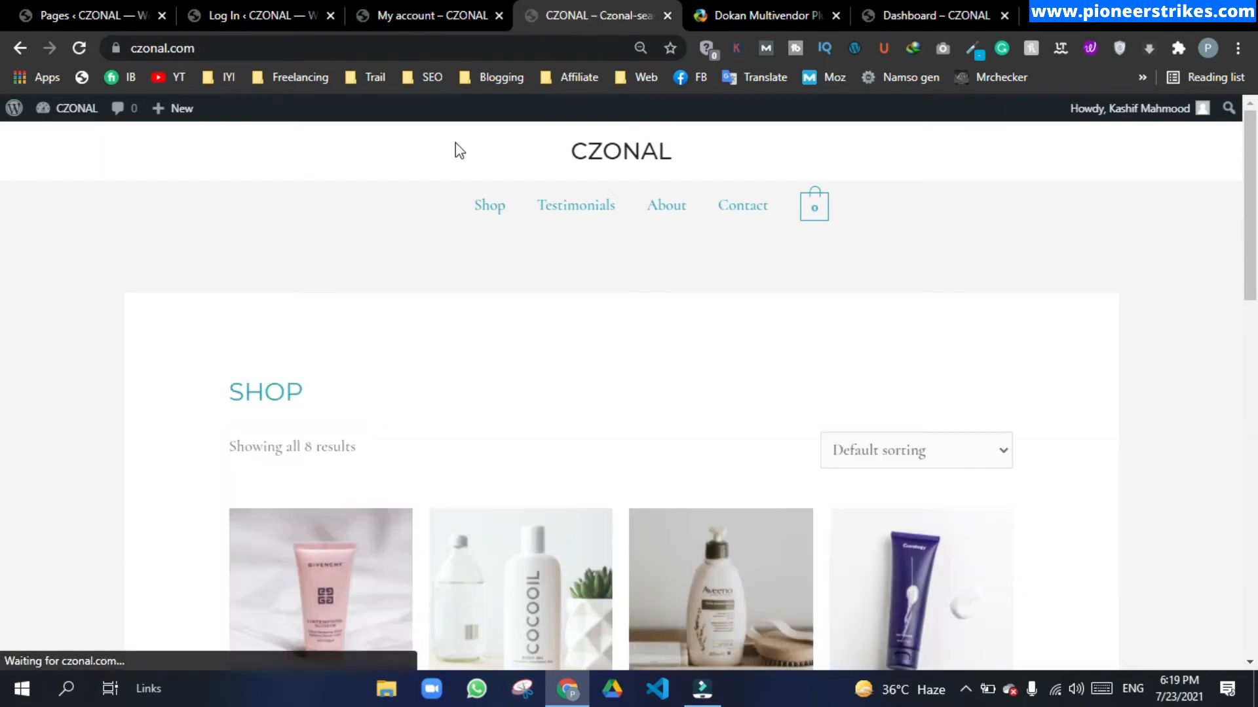
left_click(1097, 205)
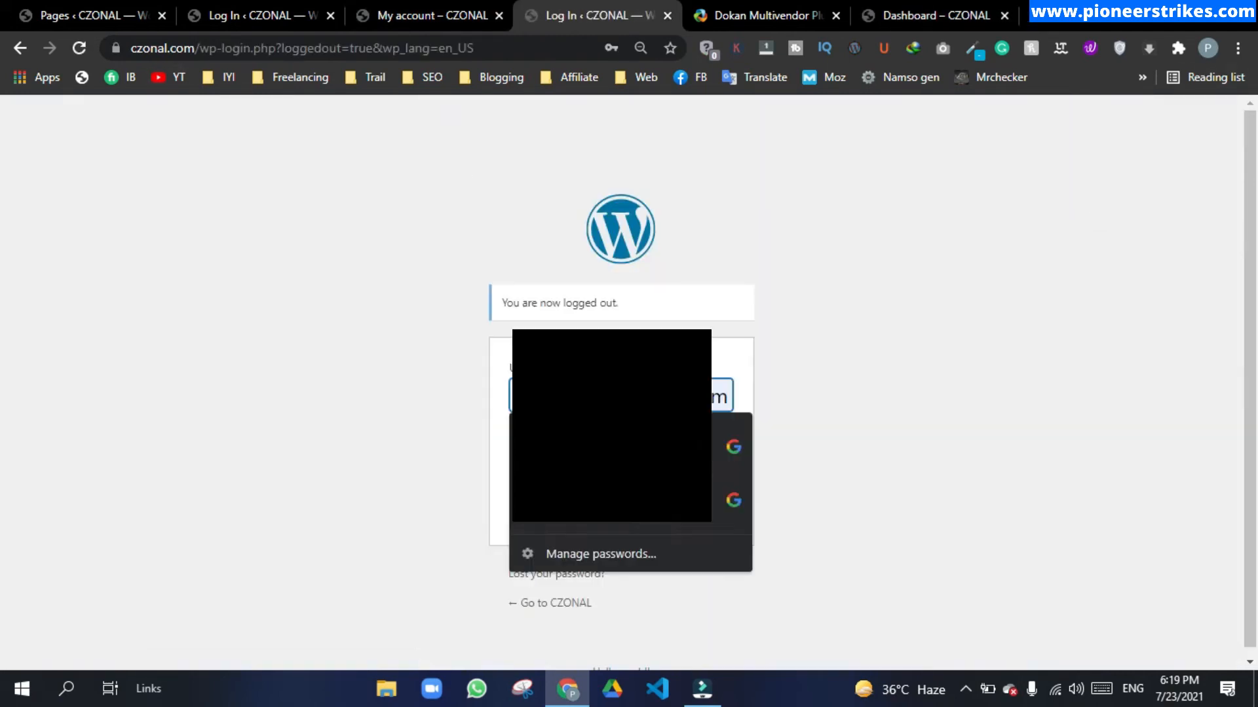
left_click(716, 510)
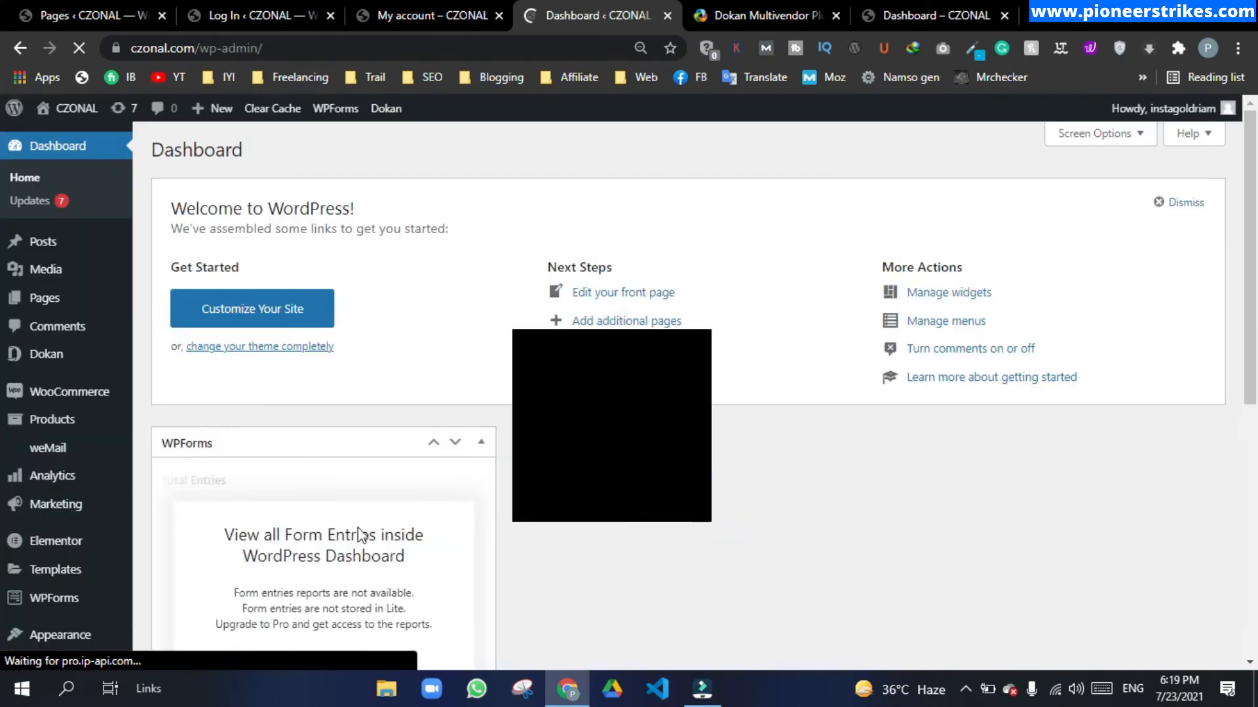
Step: In Dokan's Vendors list, switch on selling status for the newly registered vendor's store
mouse_move(42, 357)
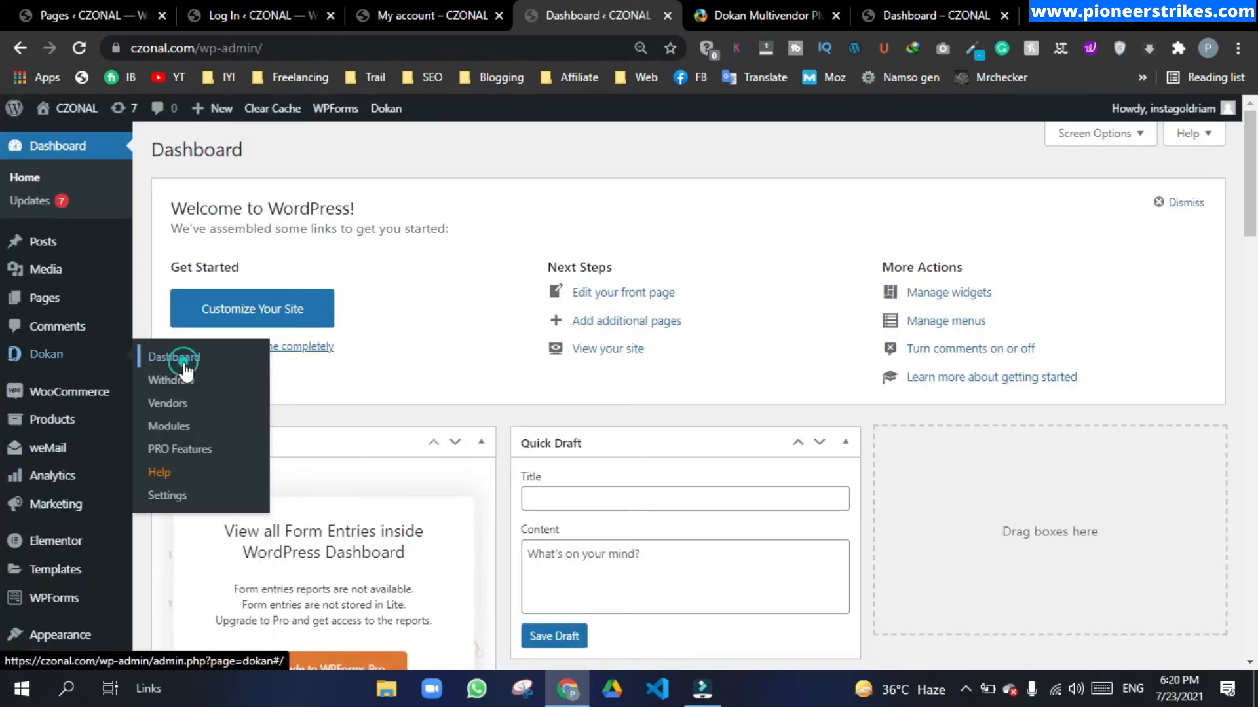
left_click(184, 367)
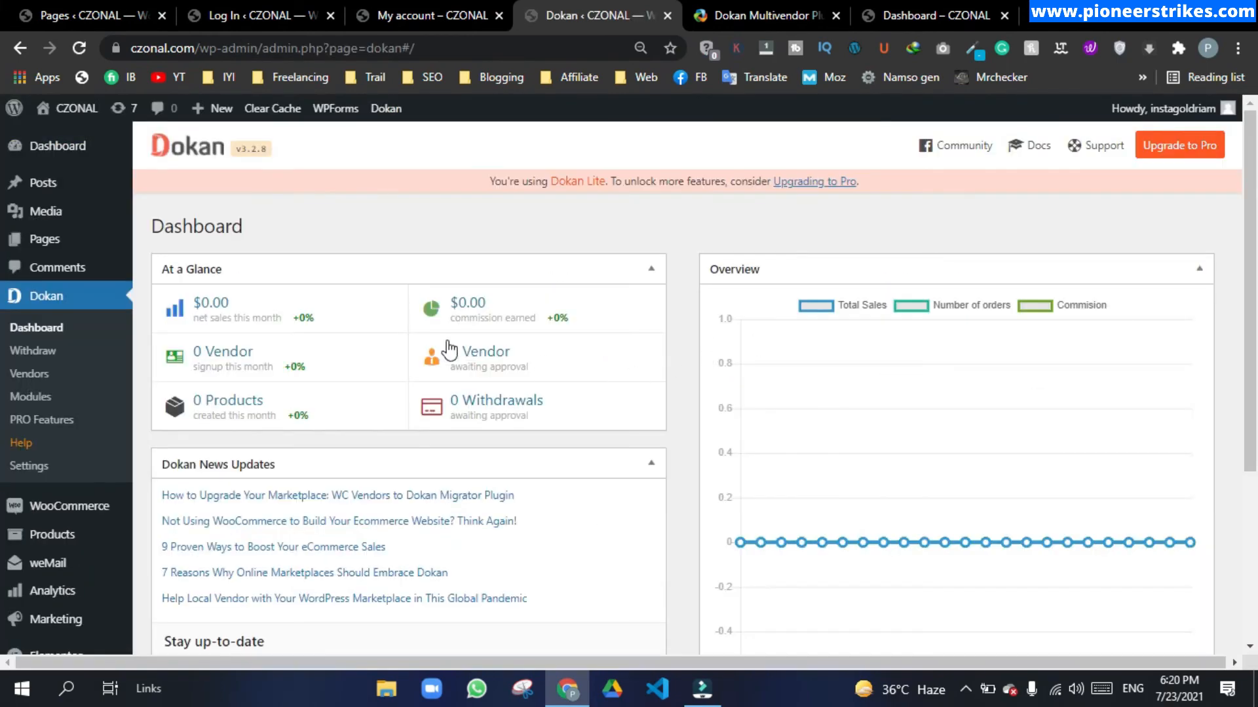
left_click(485, 357)
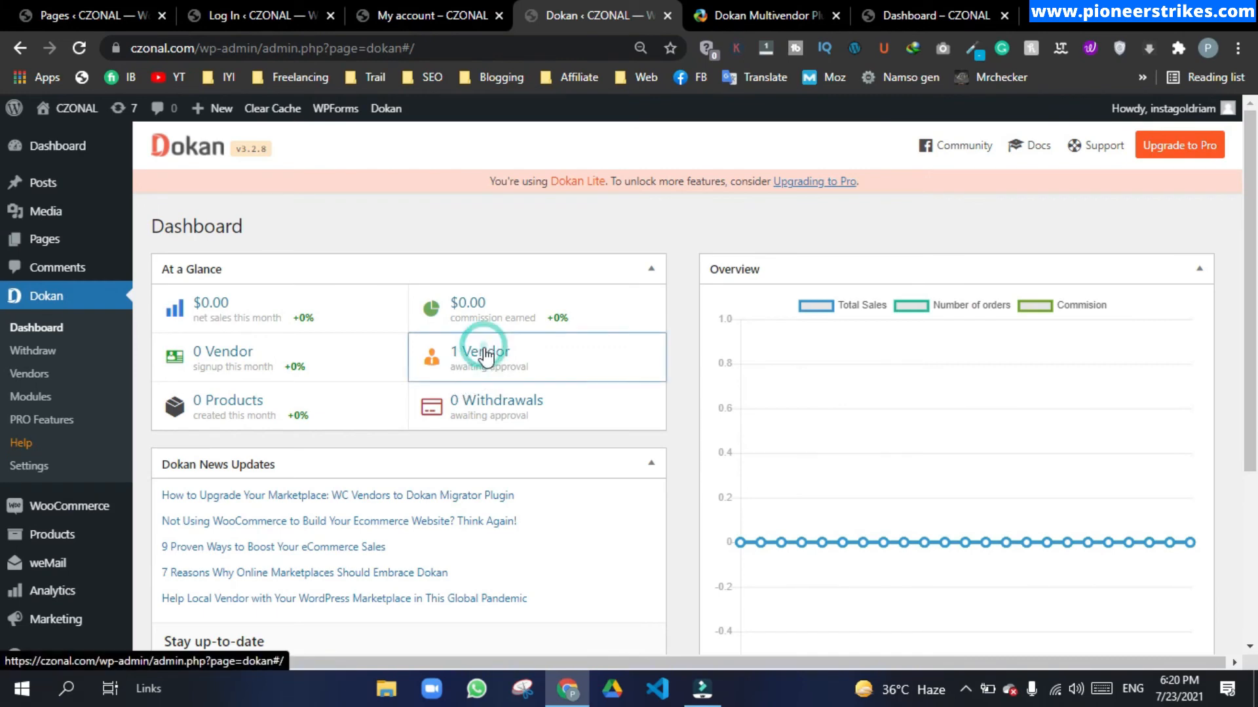
left_click(22, 380)
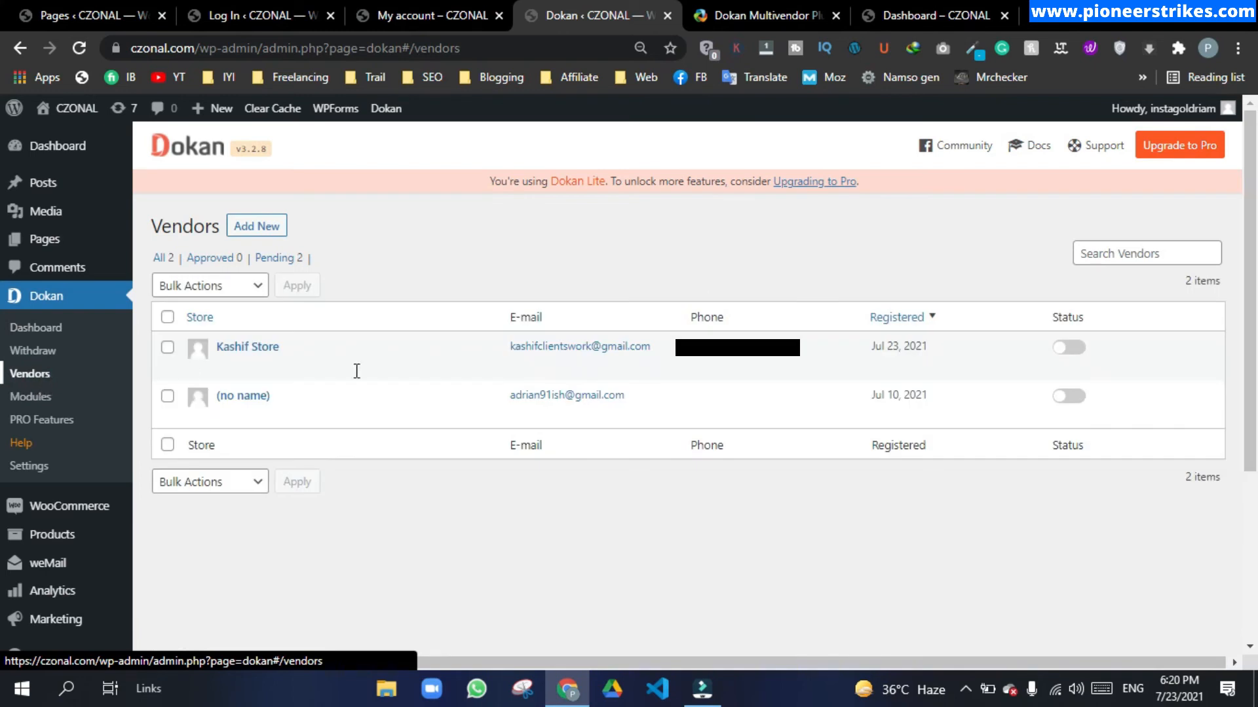
left_click(167, 347)
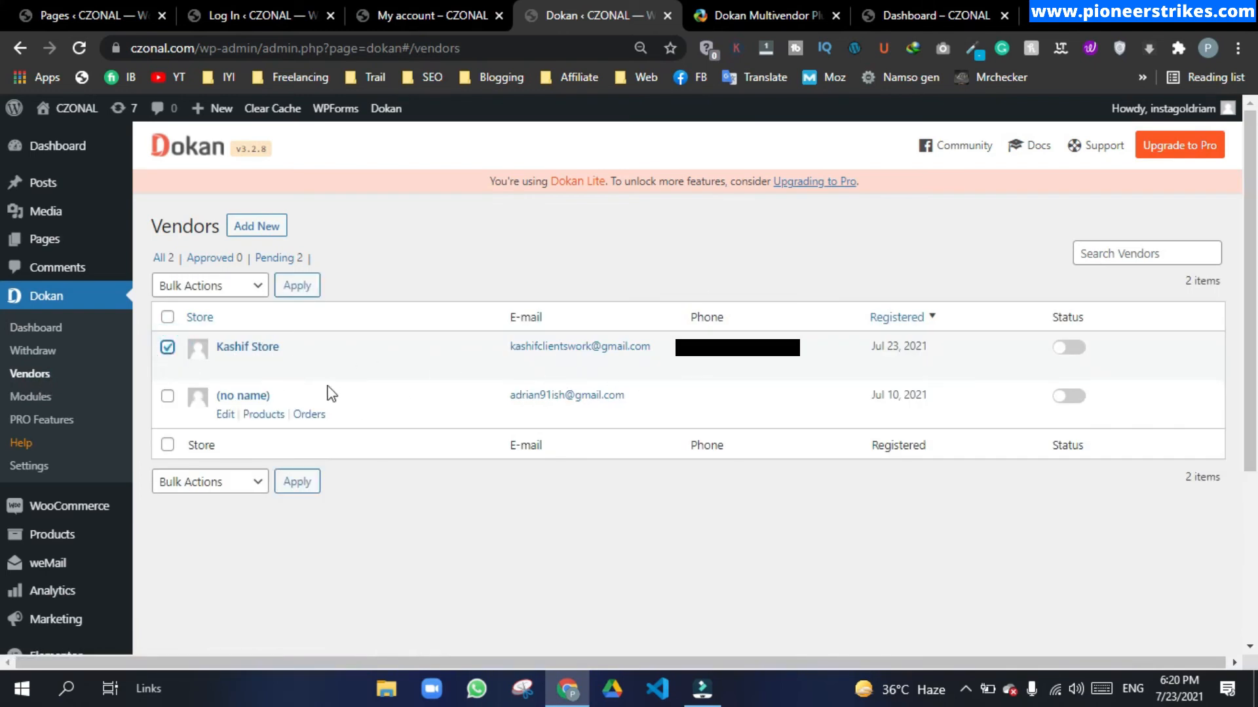
left_click(1070, 349)
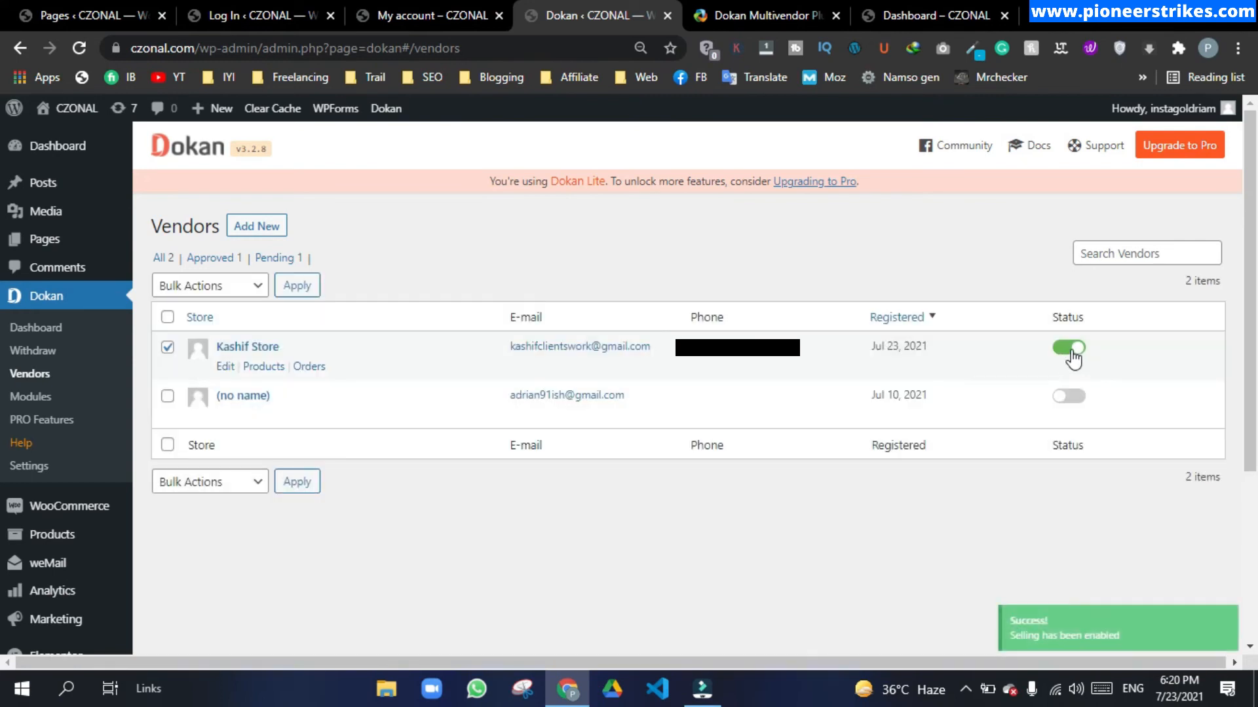
Step: Log out of the admin account and sign back in as the vendor using the saved login, with Remember Me checked
mouse_move(1166, 108)
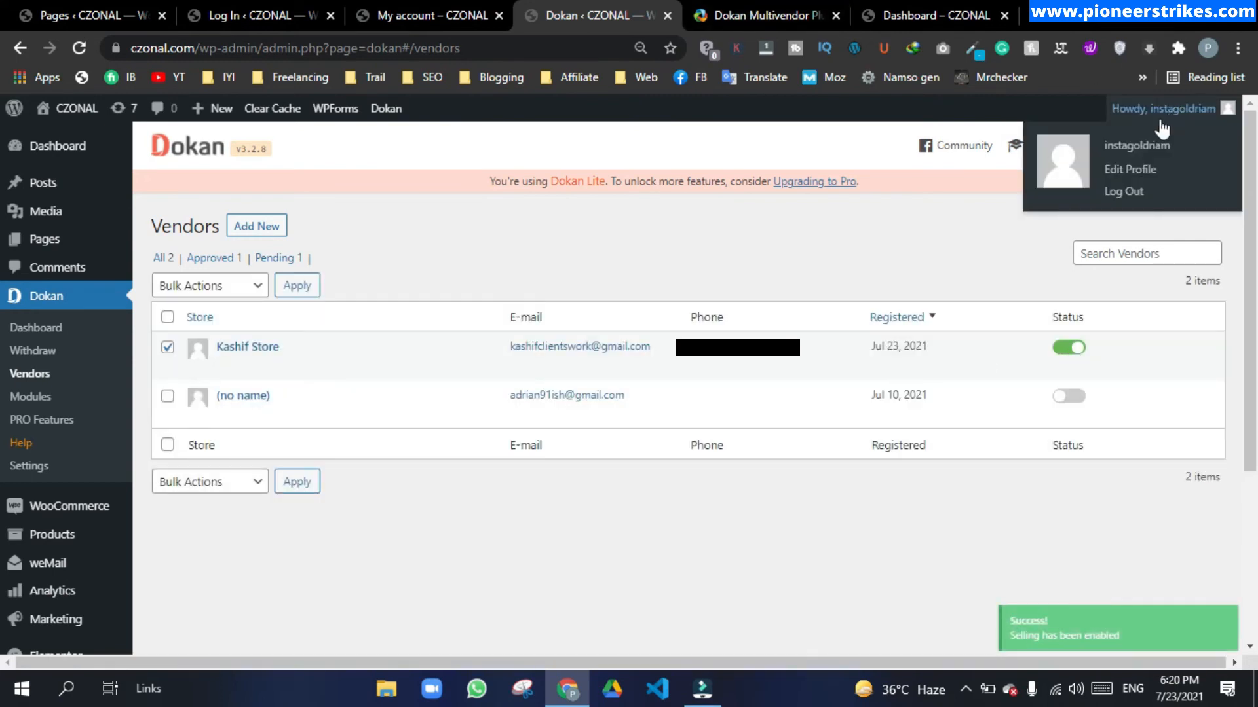
left_click(1123, 192)
double_click(298, 454)
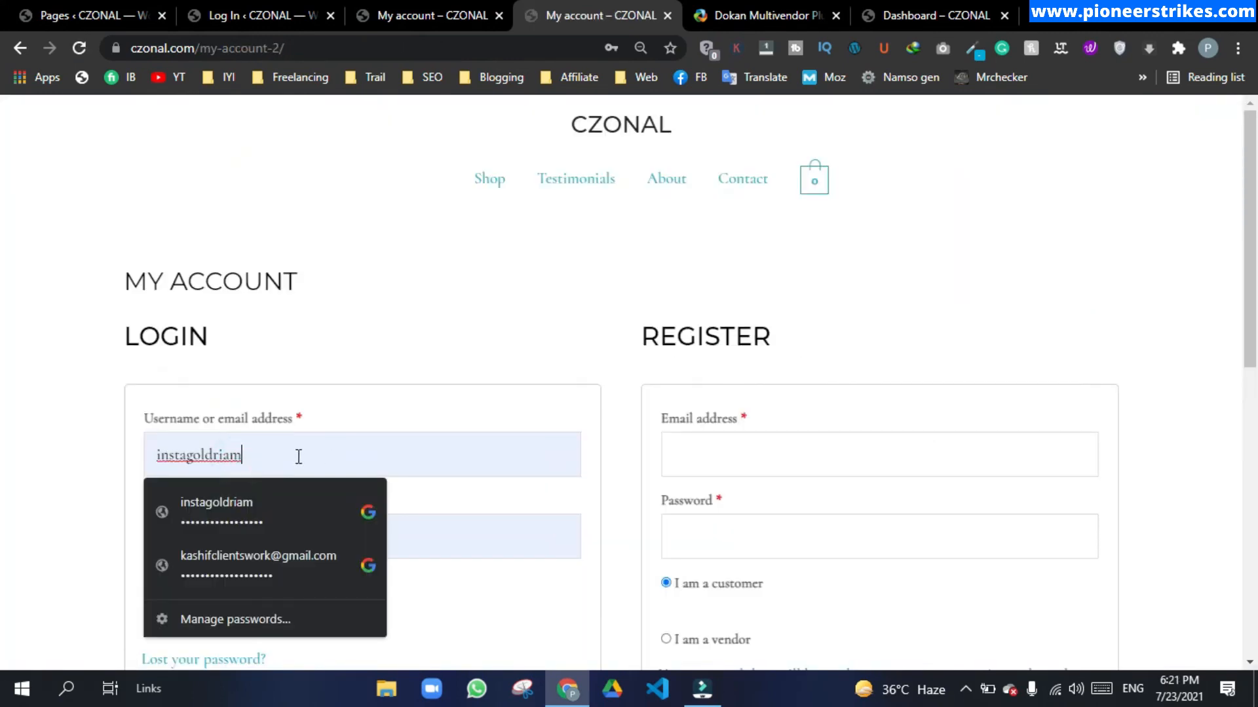
left_click(250, 558)
left_click(196, 590)
left_click(203, 617)
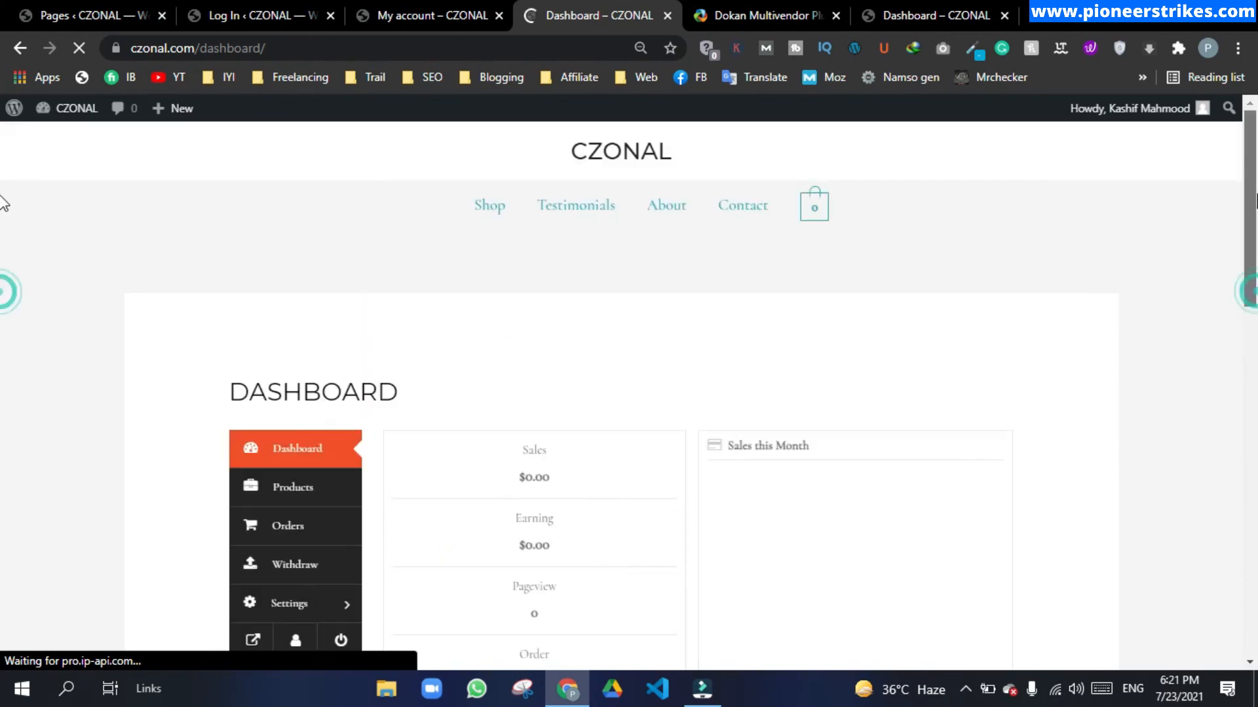
Step: Highlight the vendor dashboard's DASHBOARD heading, then open the vendor's Products page
left_click_drag(283, 393, 463, 404)
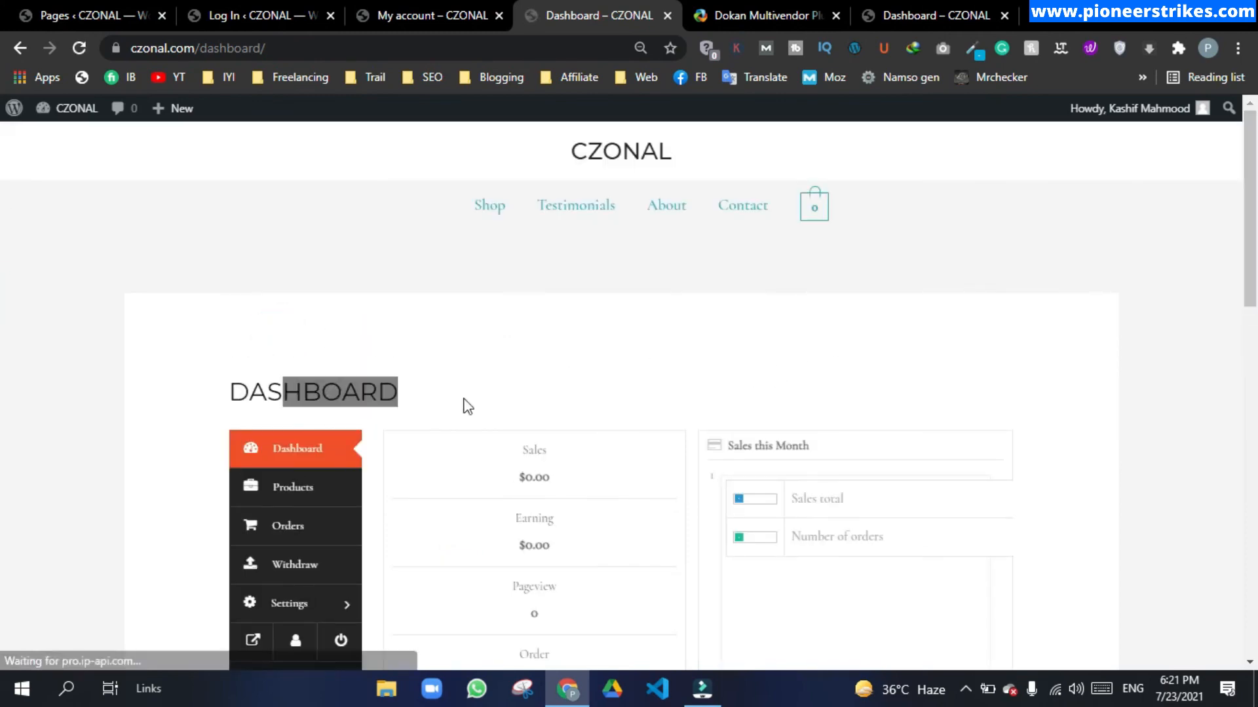
left_click(250, 387)
left_click_drag(237, 391, 406, 411)
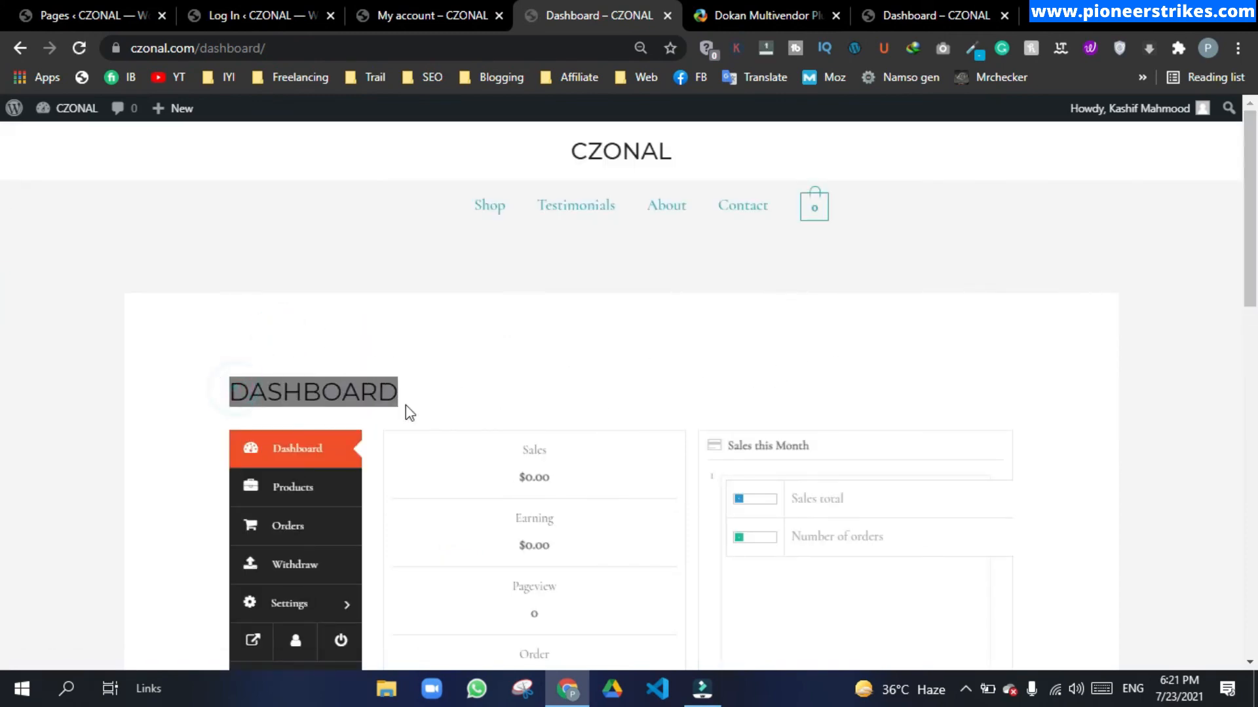
left_click(471, 346)
scroll(482, 341, "down", 3)
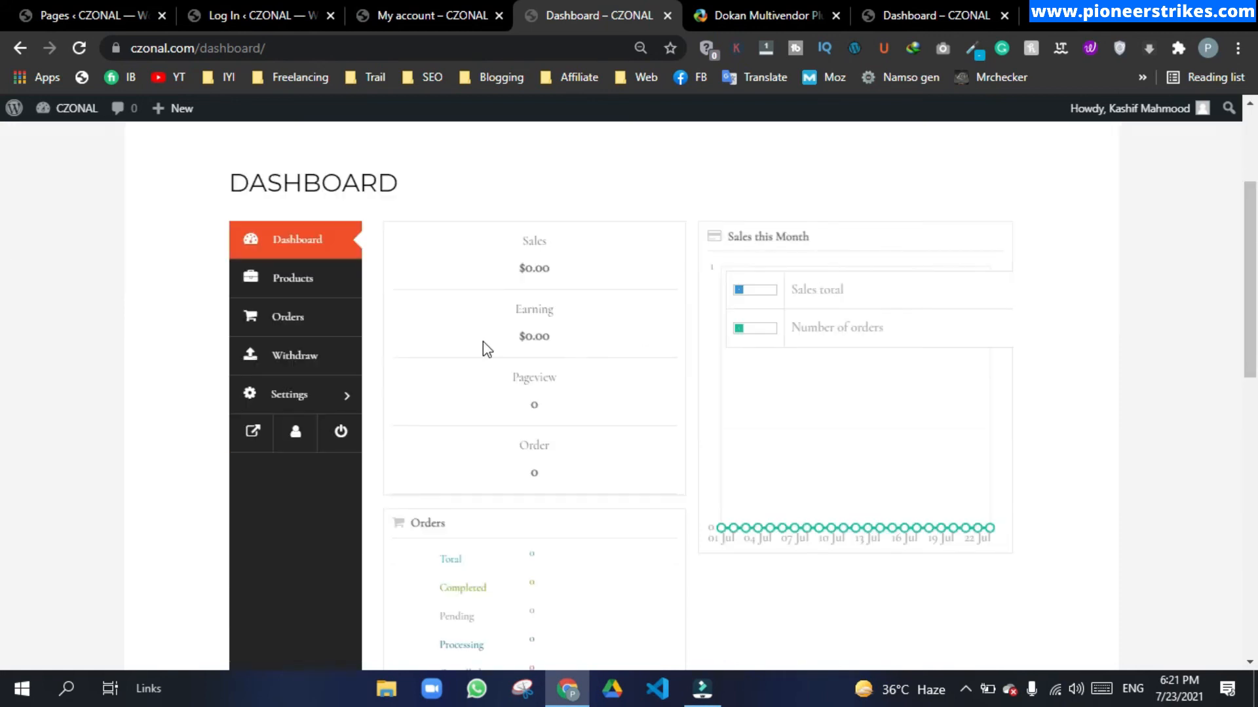
left_click(289, 279)
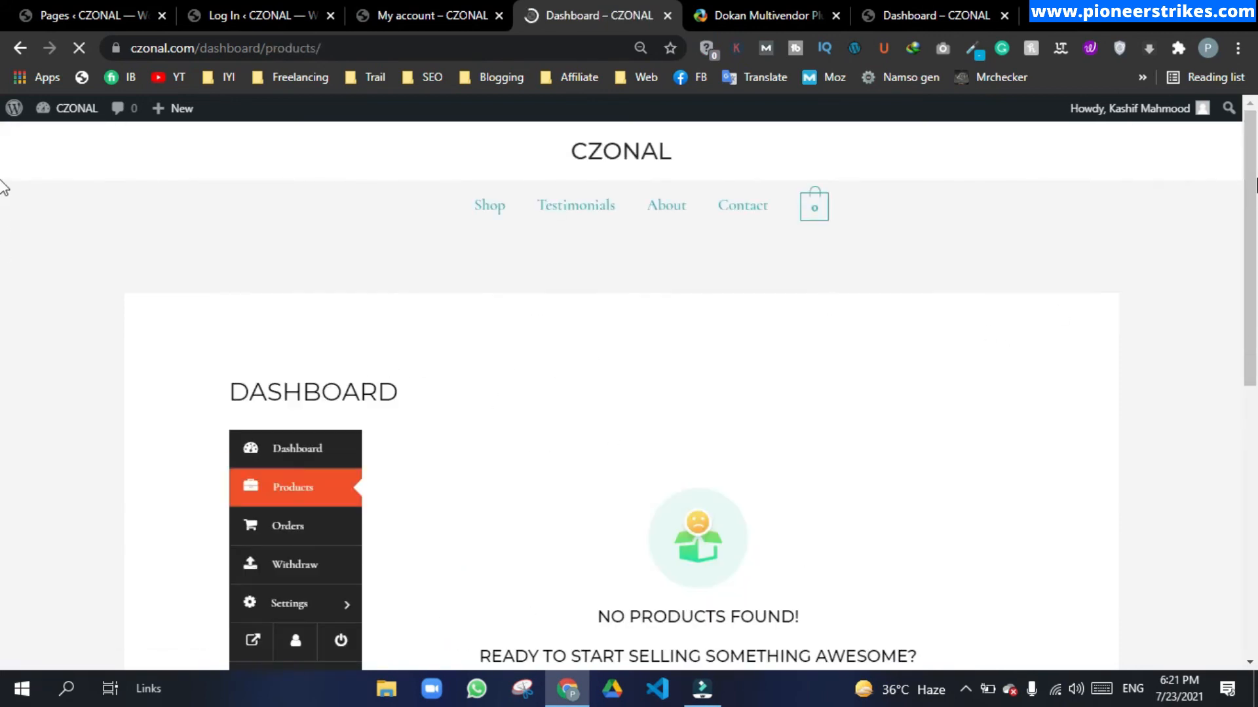
Step: View the vendor's Orders page, then the Withdraw page showing $0.00 balance and $50.00 minimum
scroll(4, 303, "down", 3)
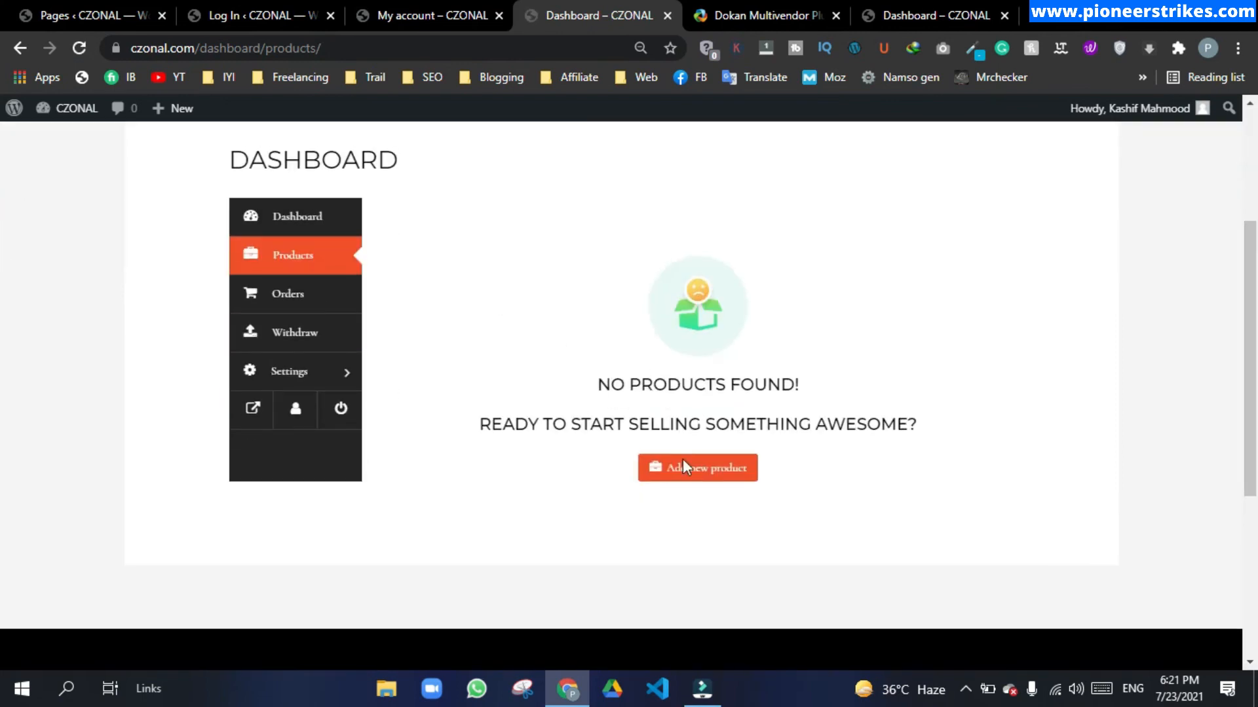
left_click(280, 297)
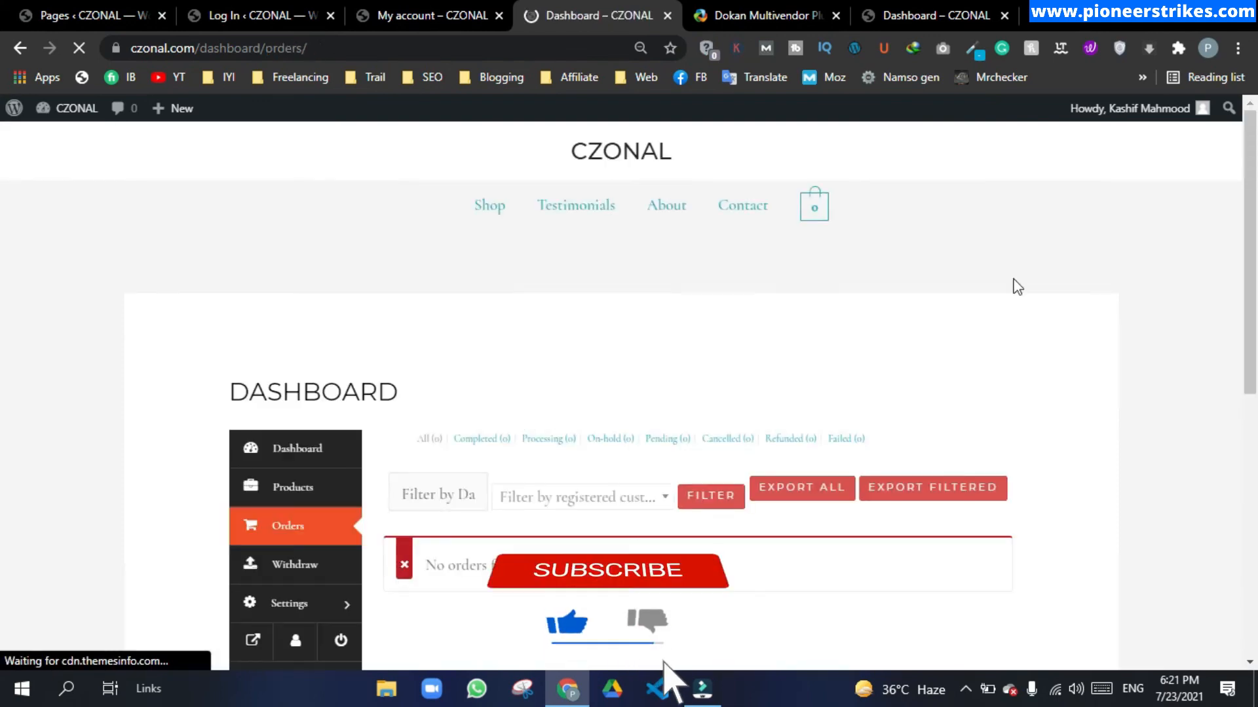
scroll(795, 314, "down", 3)
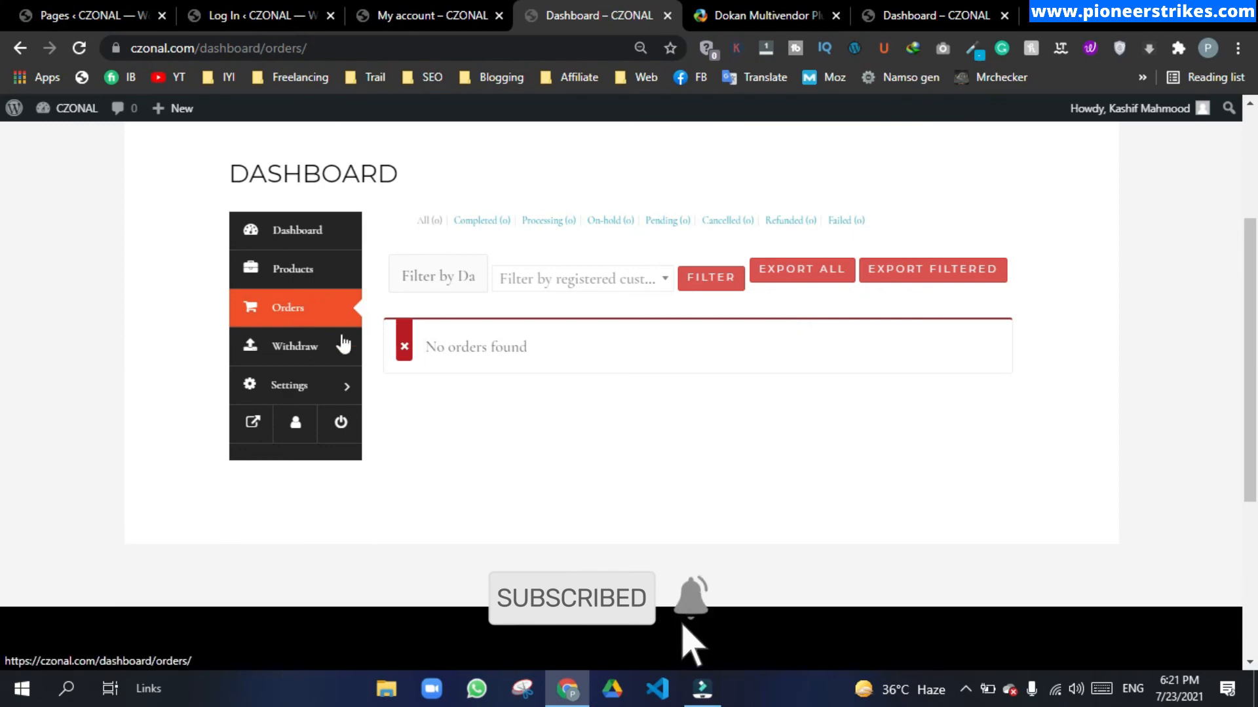
left_click(334, 351)
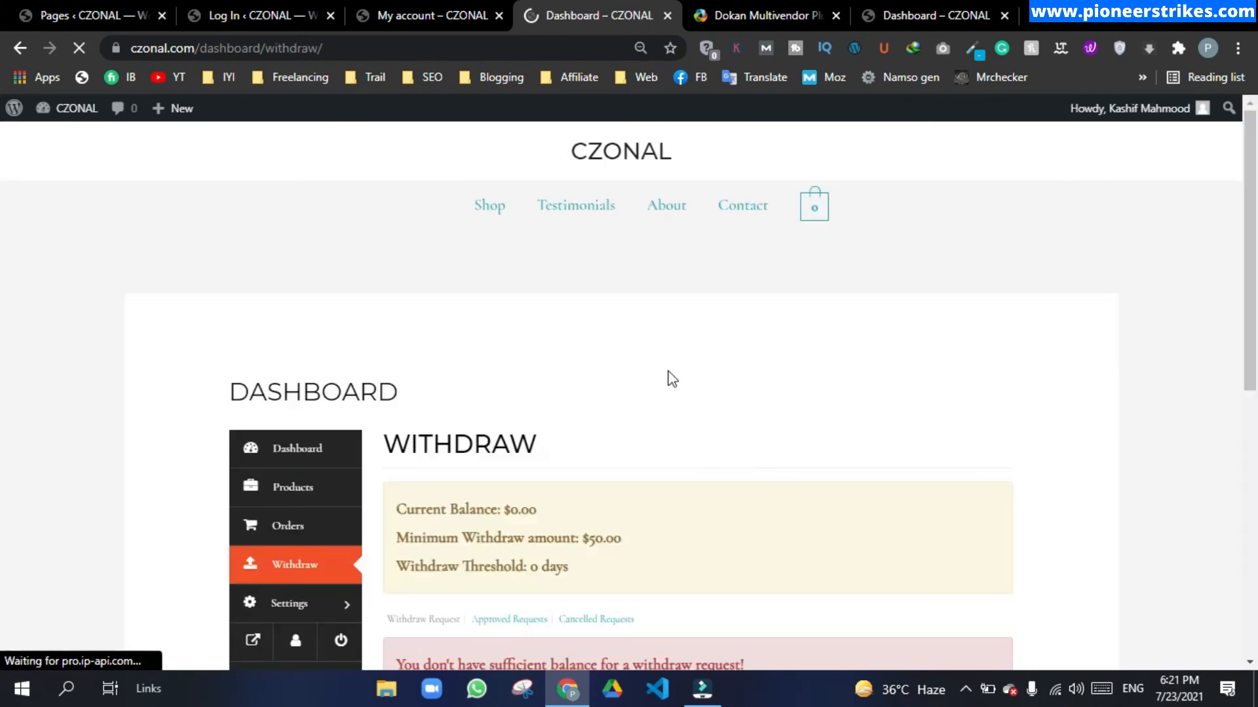
scroll(3, 197, "down", 3)
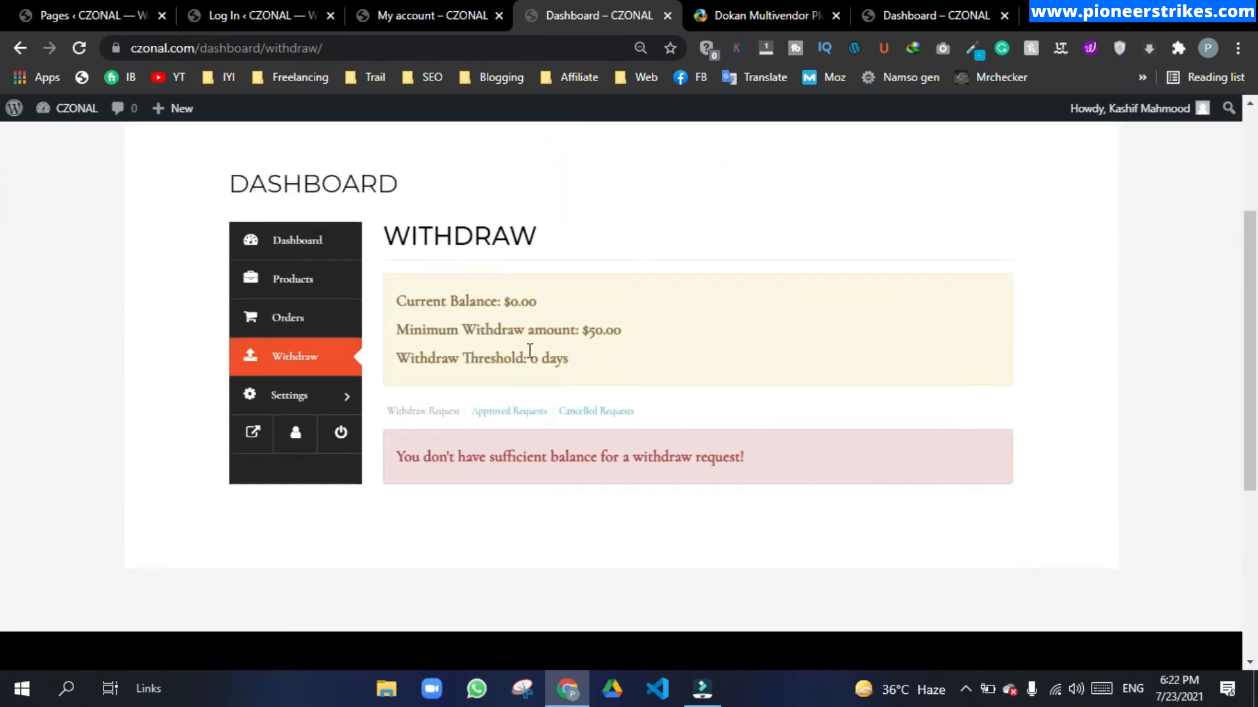